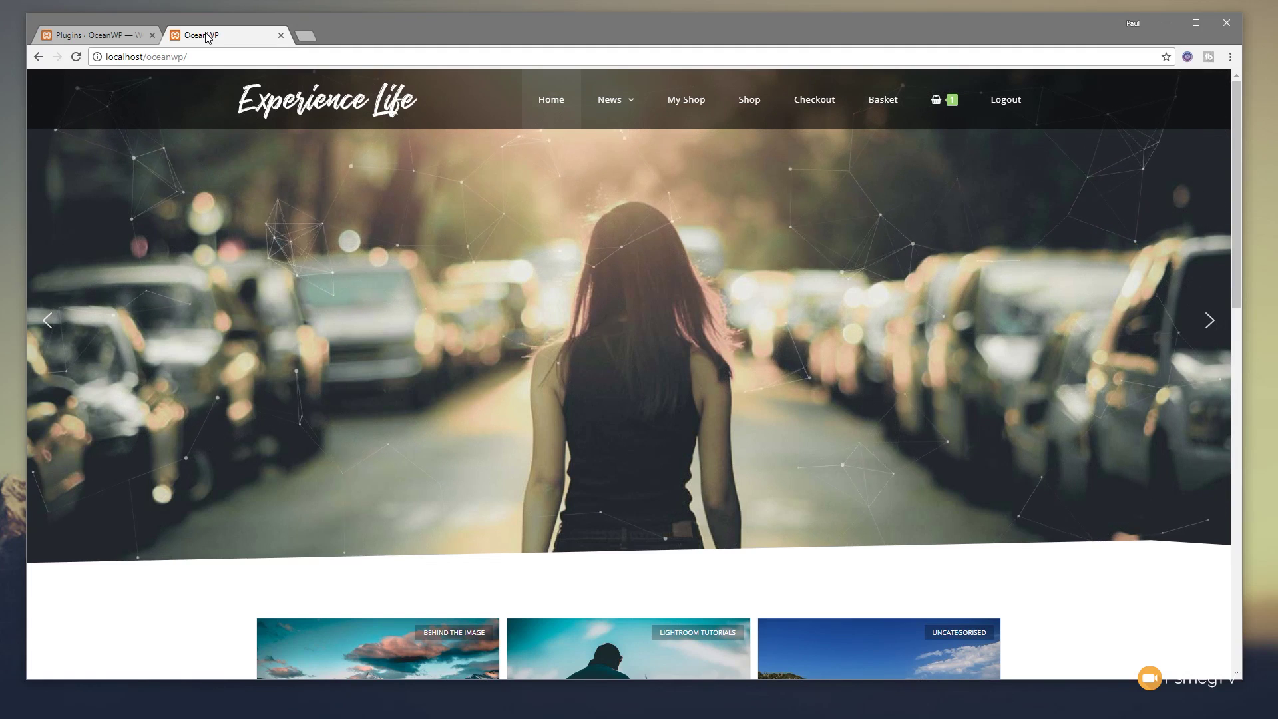
Step: Activate the Ocean Sticky Header plugin from the installed plugins list
click(98, 38)
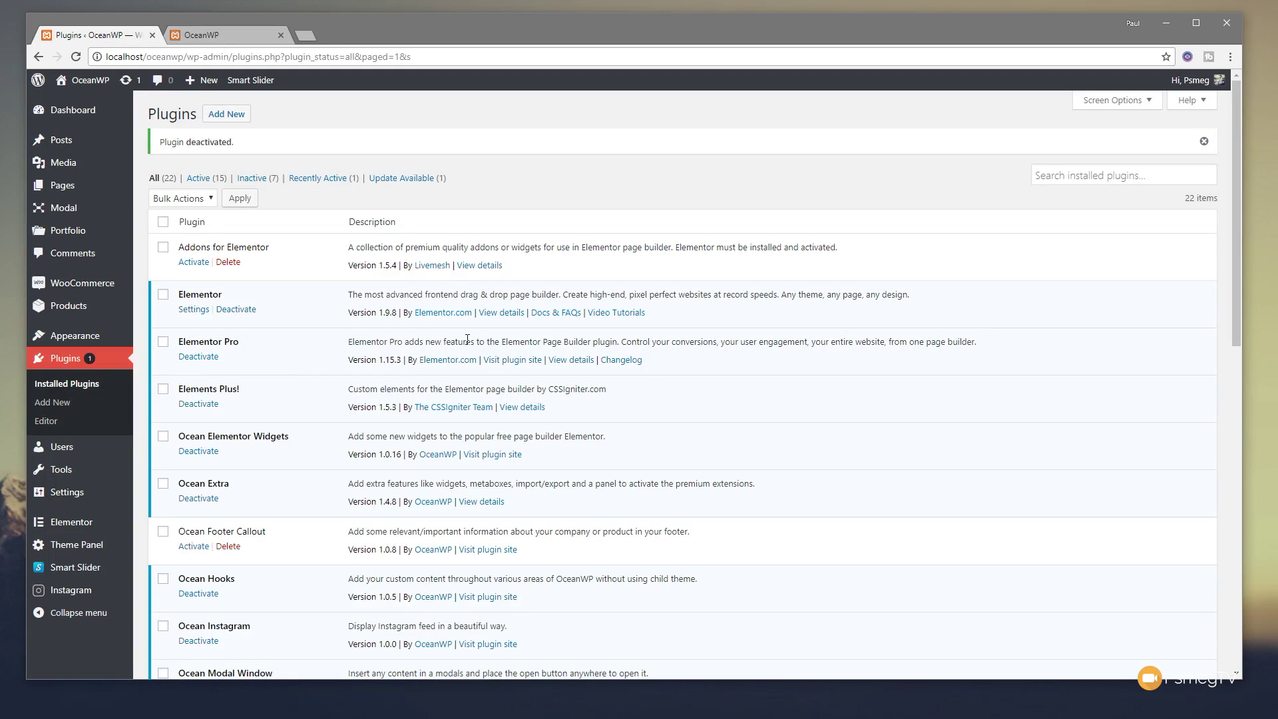
scroll(467, 339, down, 10)
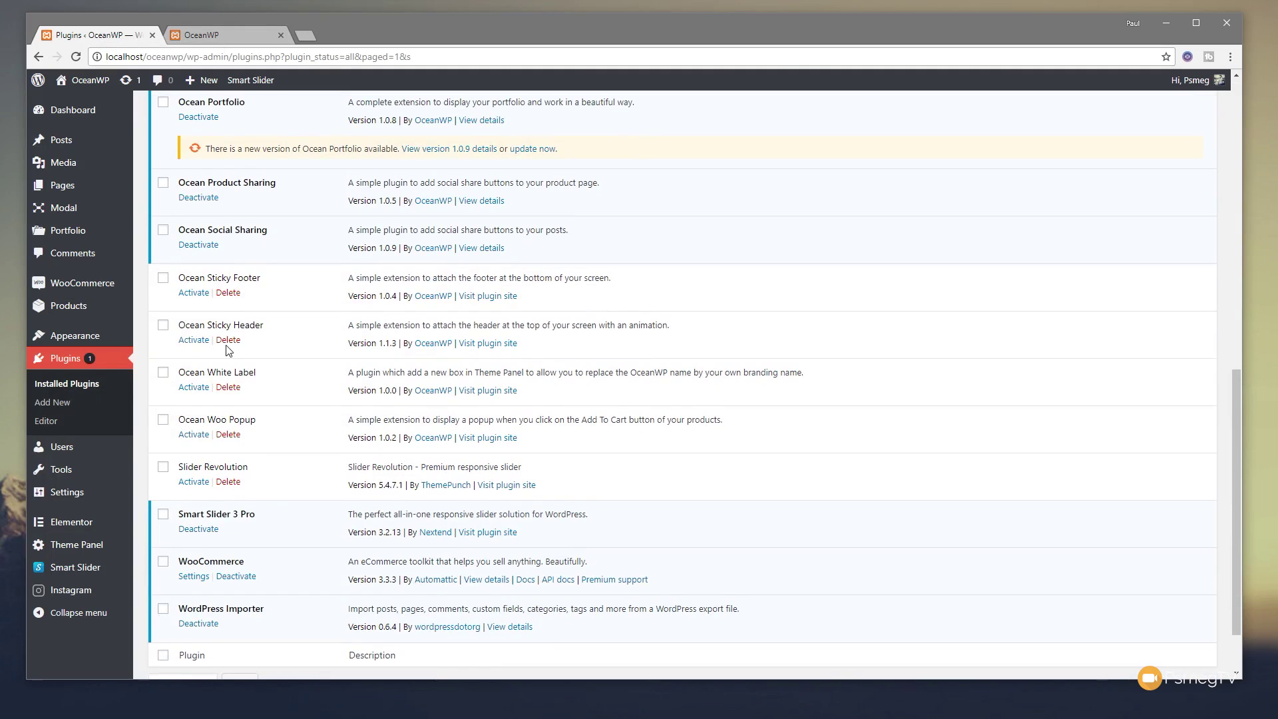
click(193, 341)
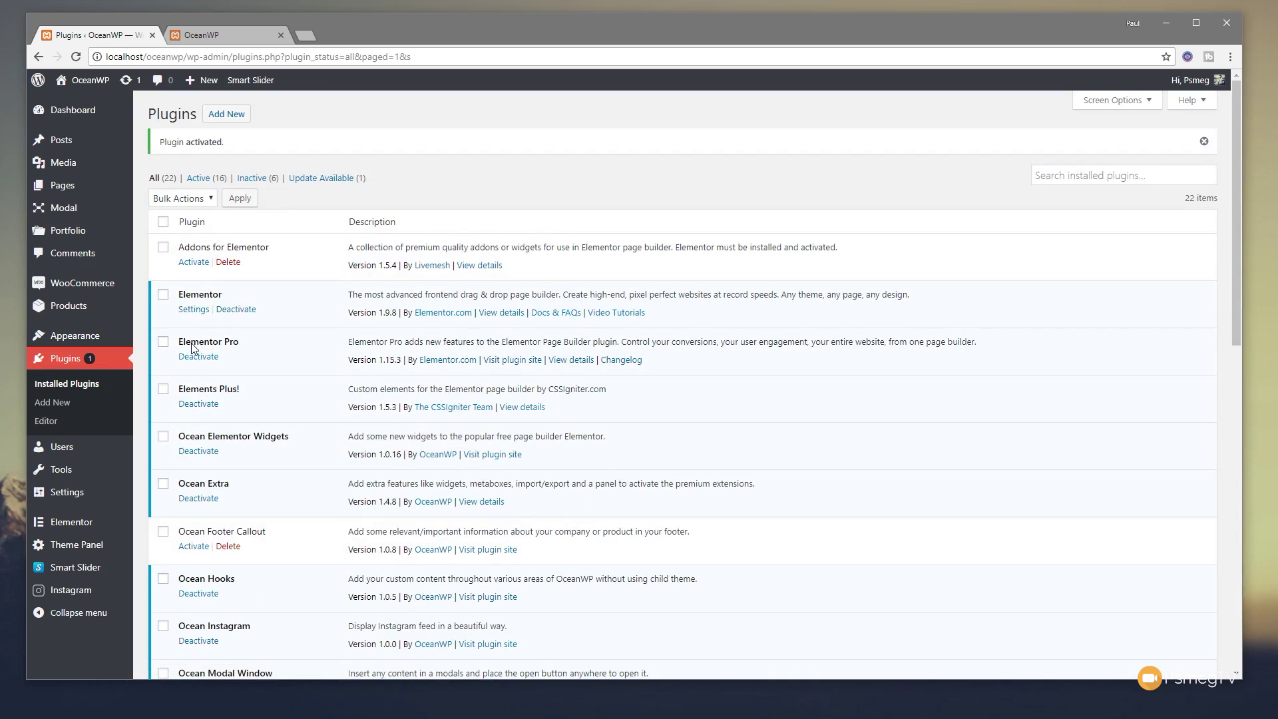
Step: Reload the homepage and scroll it to see the header stay pinned and shrink
click(247, 38)
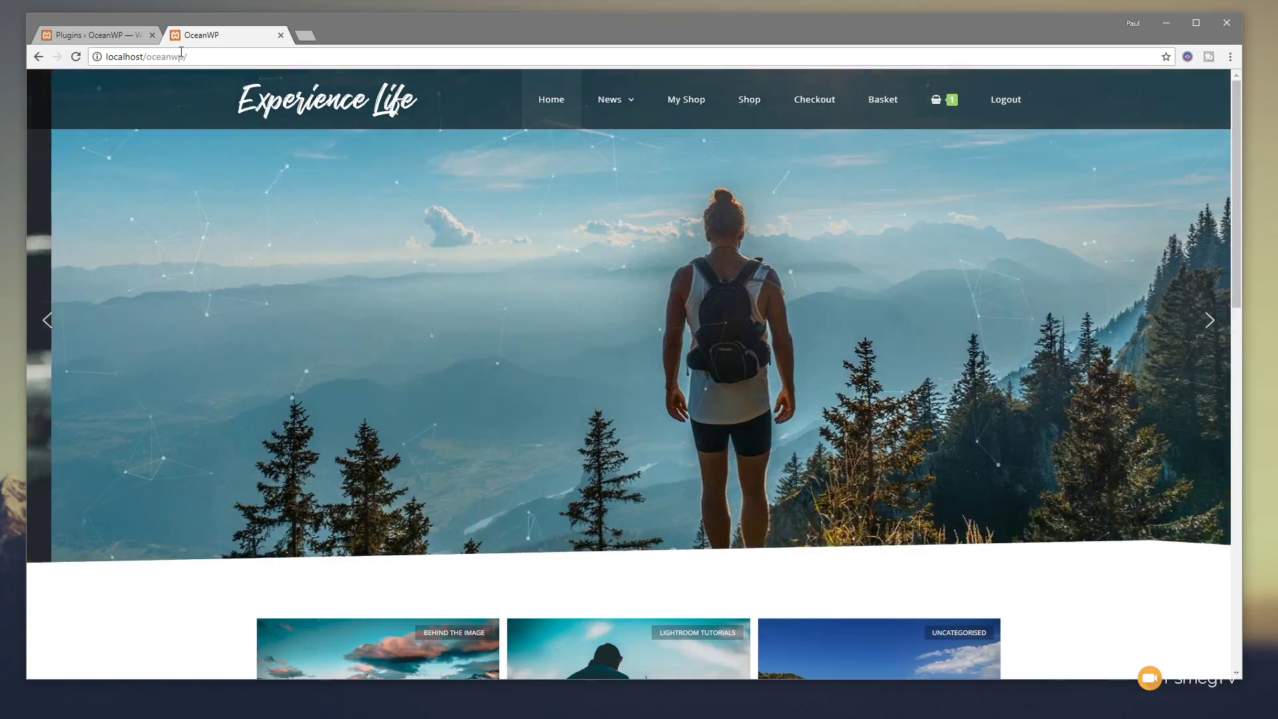
click(76, 57)
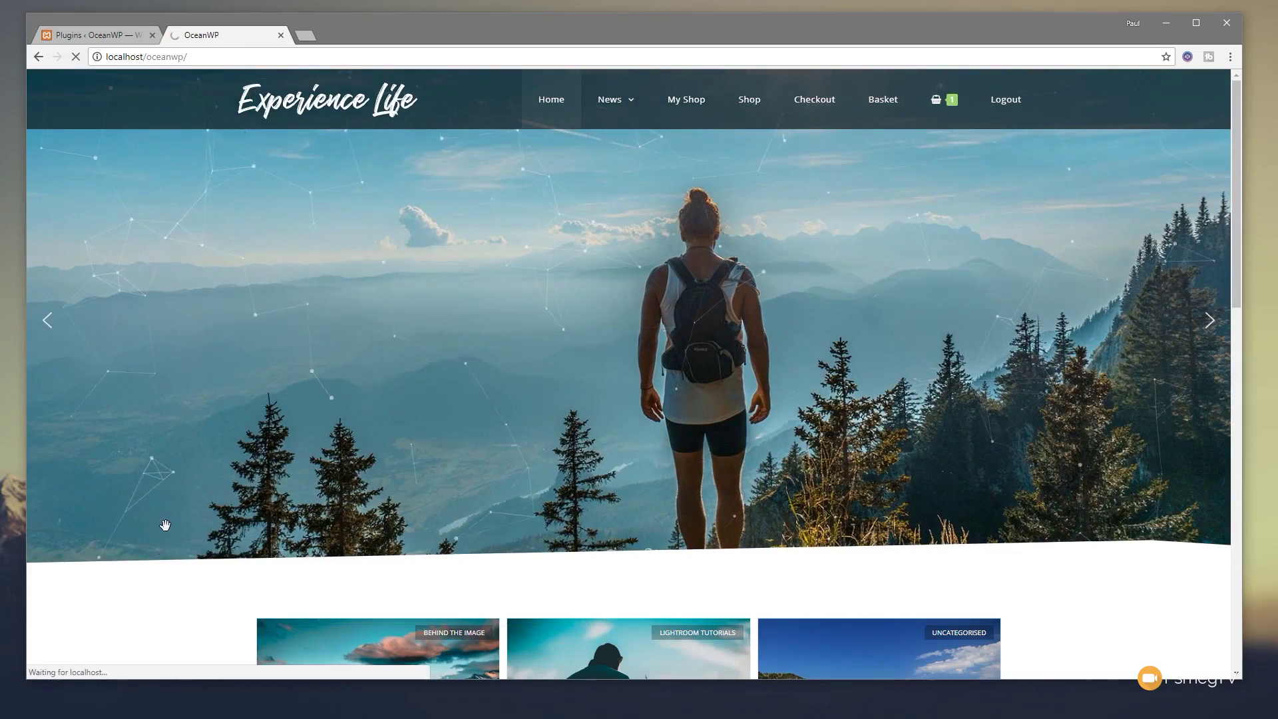
scroll(206, 405, down, 3)
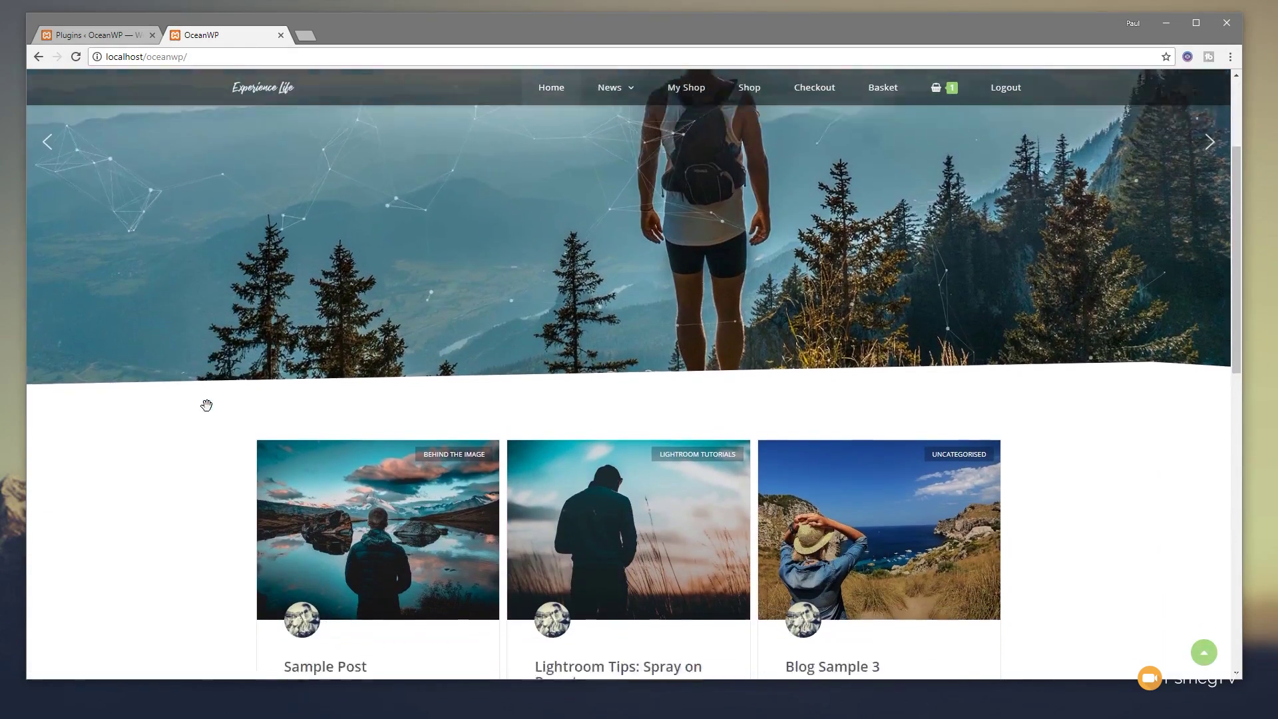
scroll(206, 405, down, 3)
scroll(457, 180, down, 3)
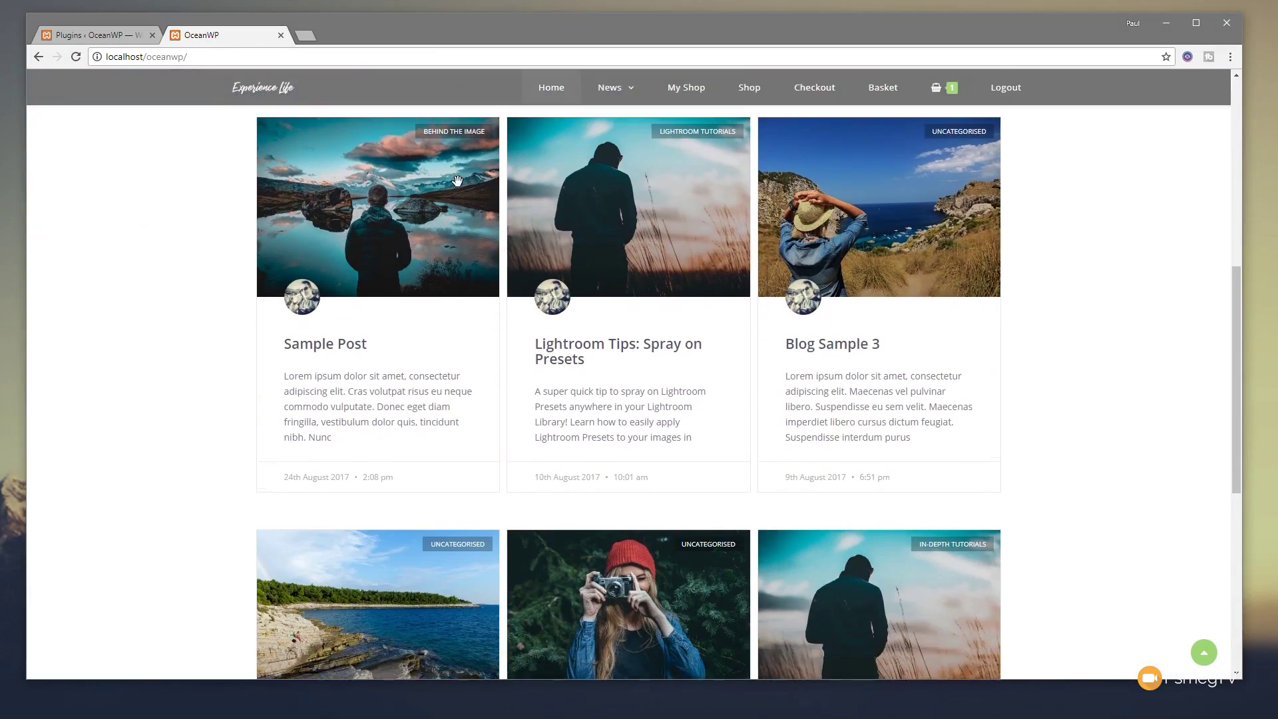
scroll(452, 193, down, 2)
scroll(245, 299, up, 10)
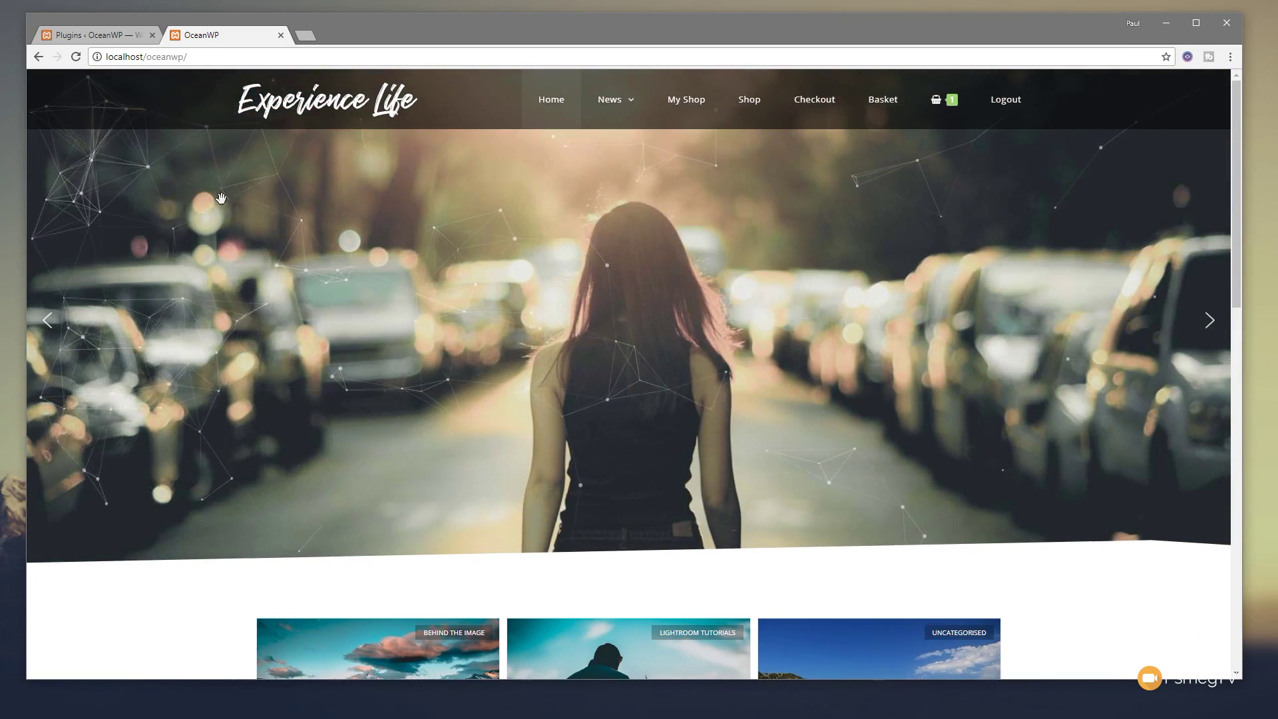
Step: Open the Customizer's Sticky Header section, showing Auto mode, Shrink style, height 54 and opacity 0.9
click(106, 34)
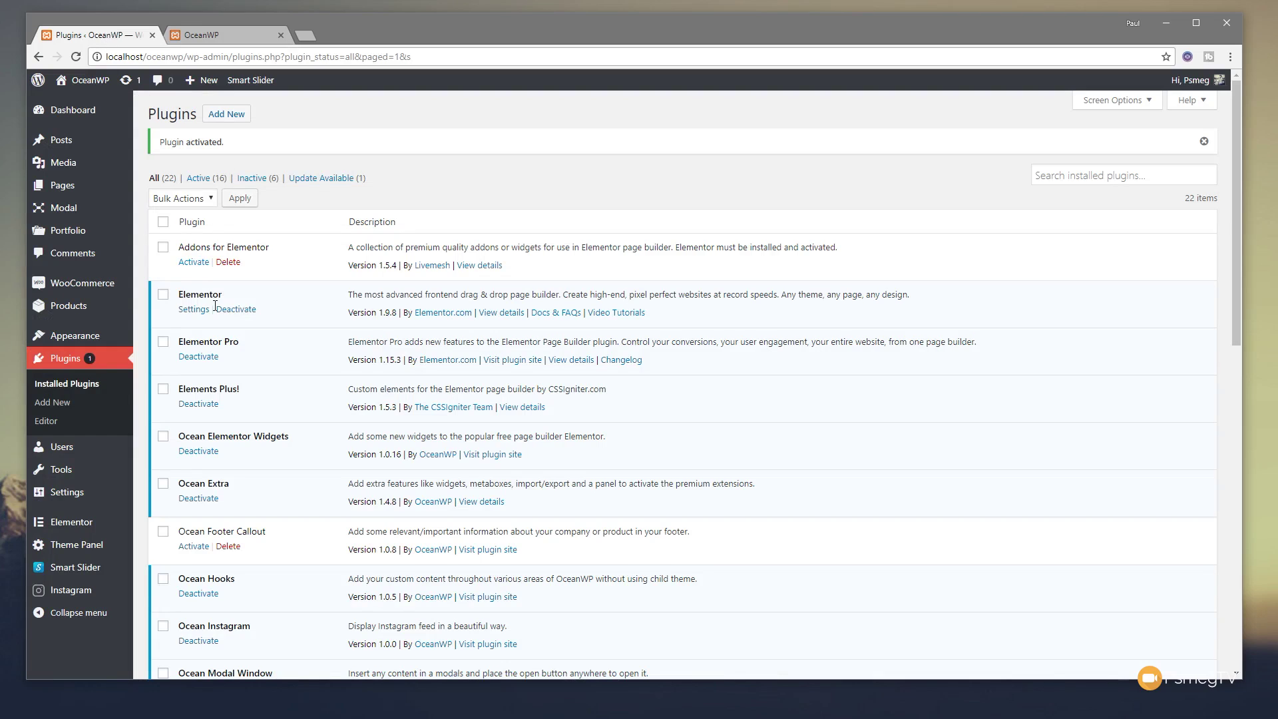
mouse_move(75, 346)
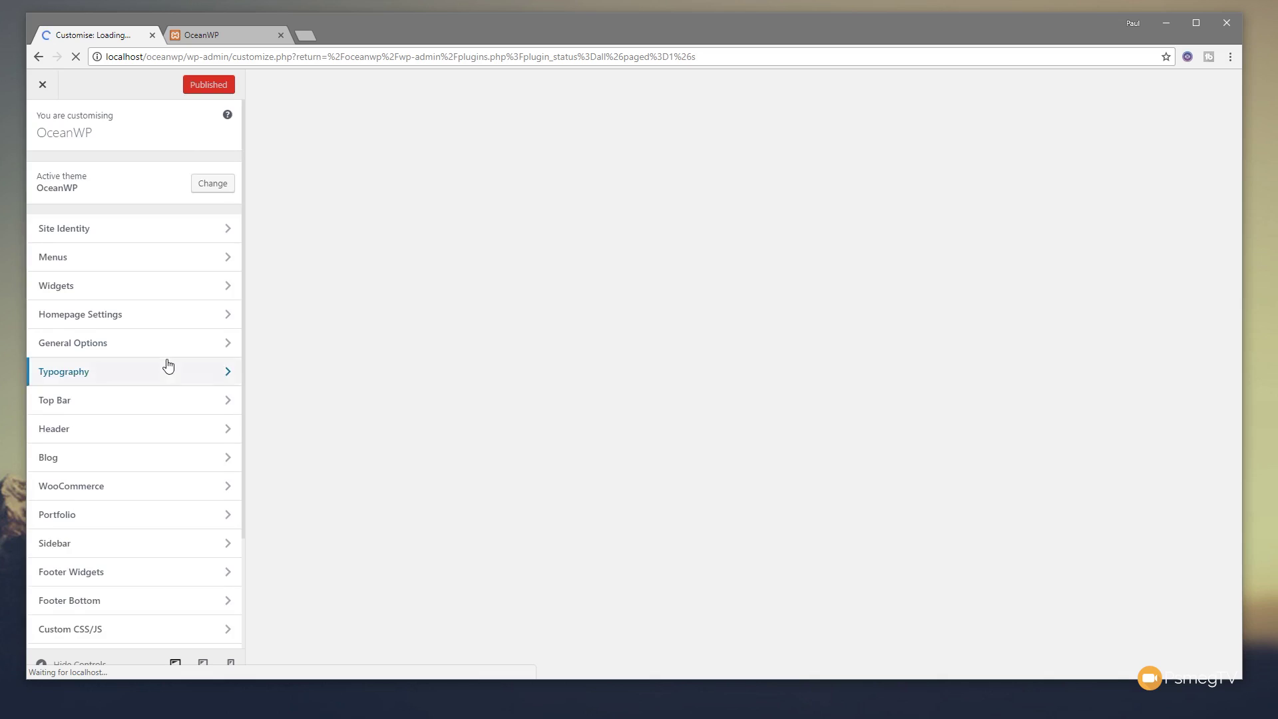
scroll(167, 364, down, 2)
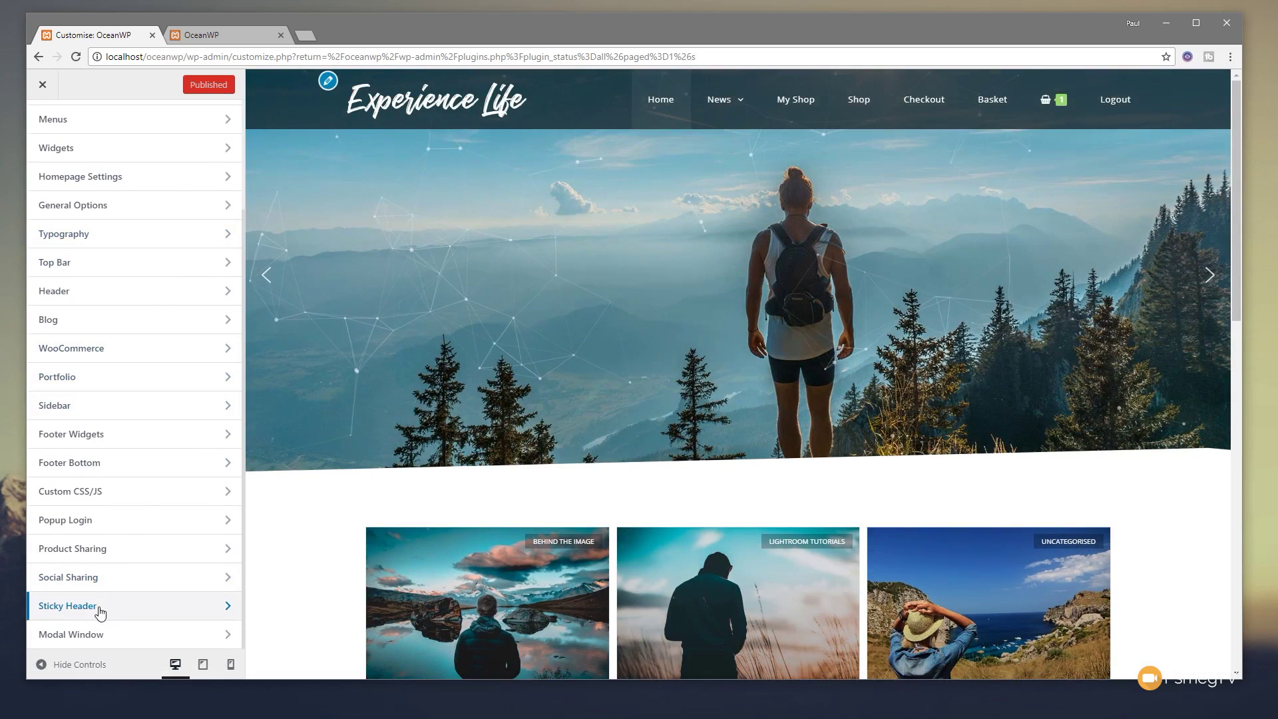
click(99, 611)
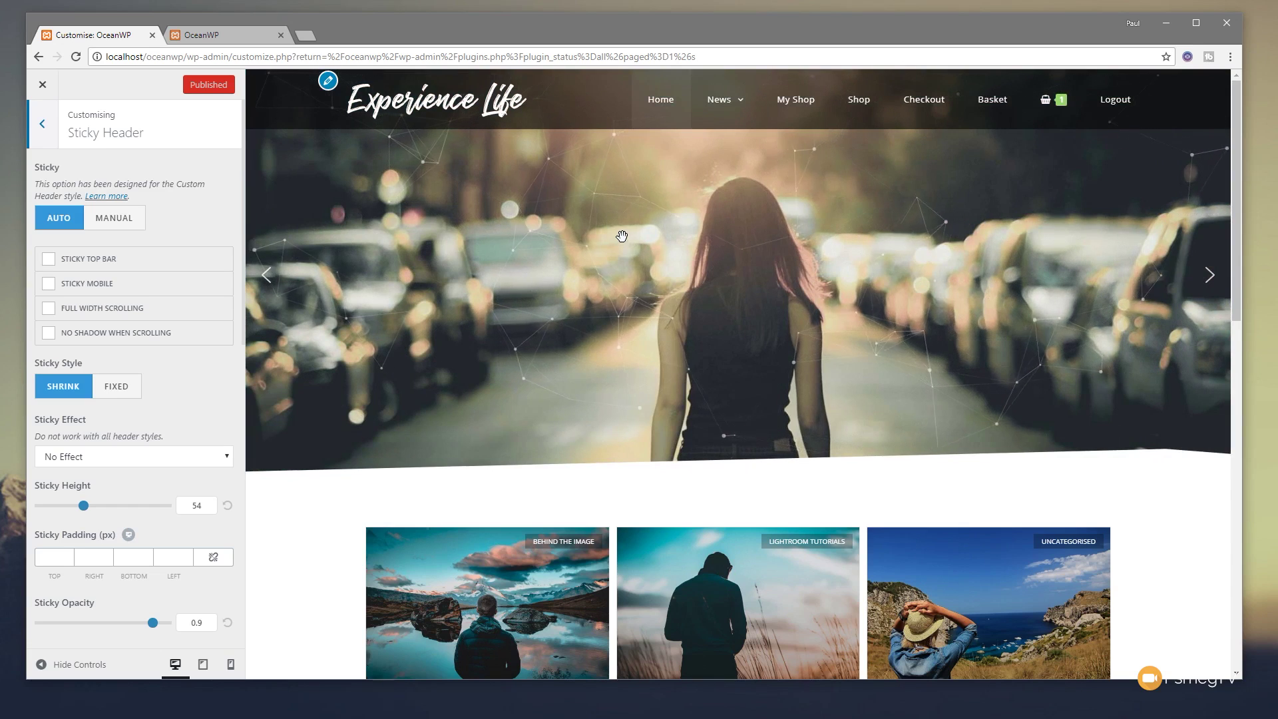
scroll(619, 271, down, 6)
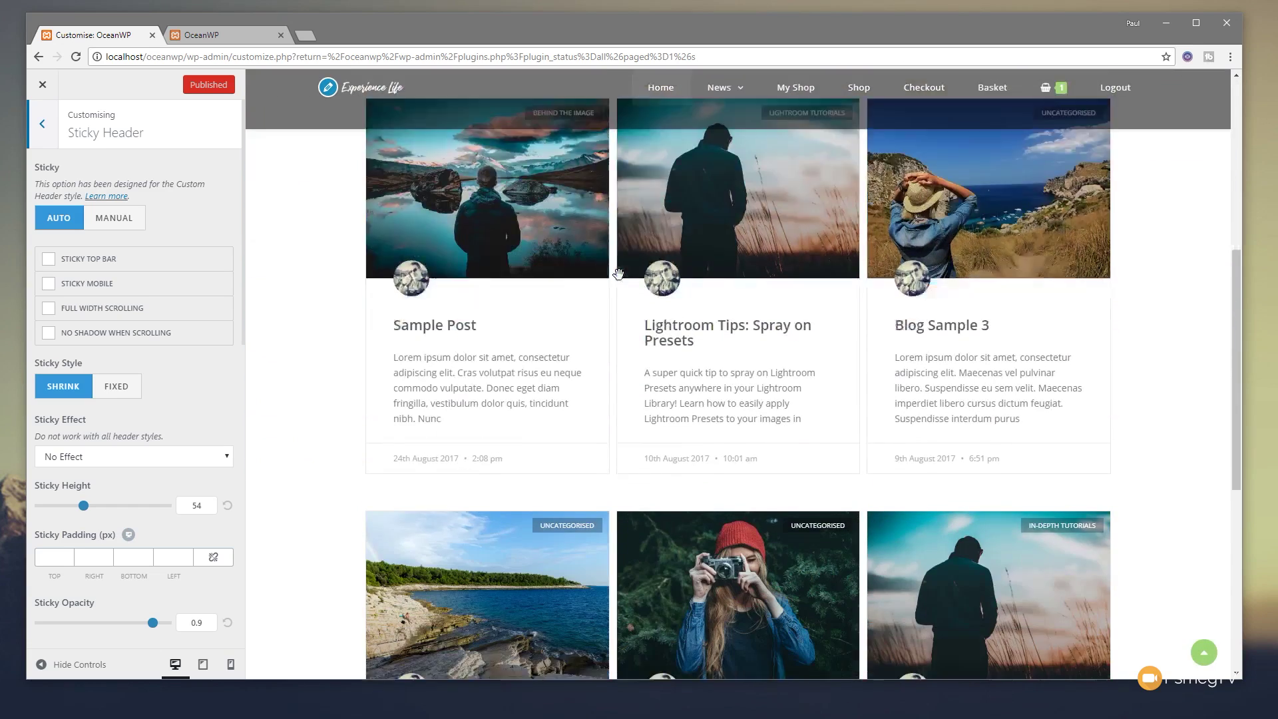
scroll(616, 272, down, 3)
scroll(619, 278, up, 7)
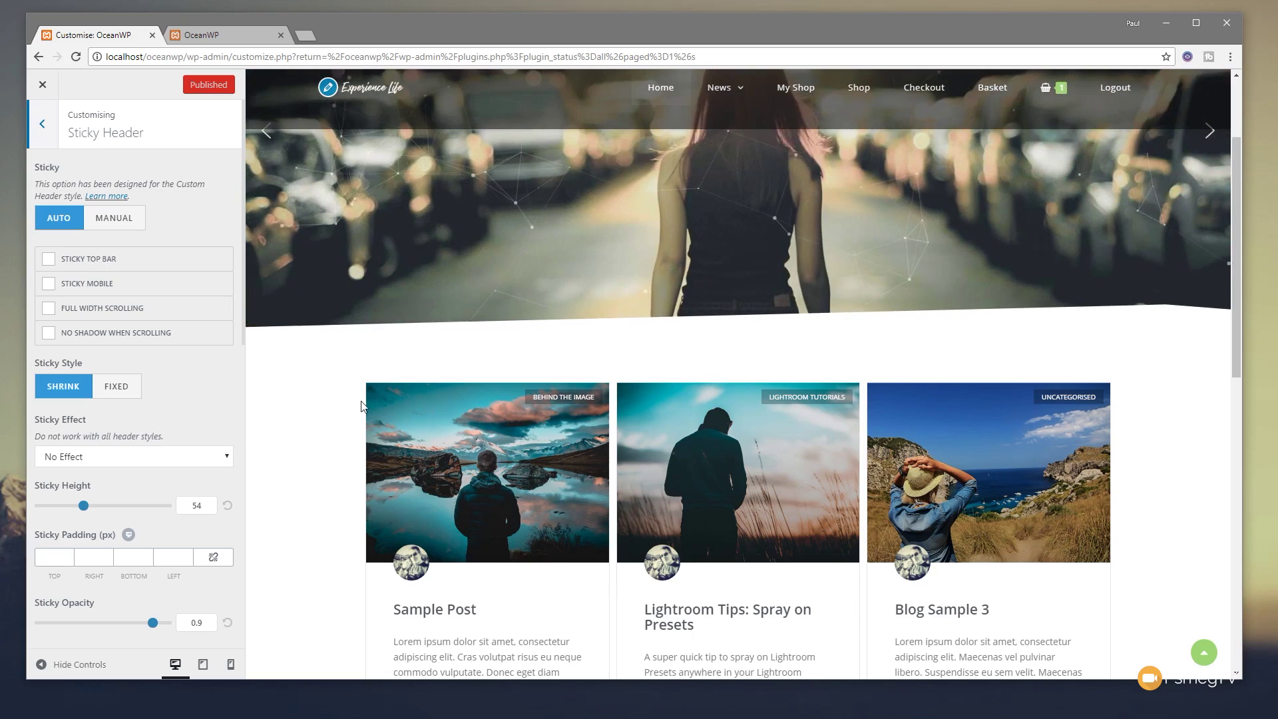
scroll(361, 403, up, 2)
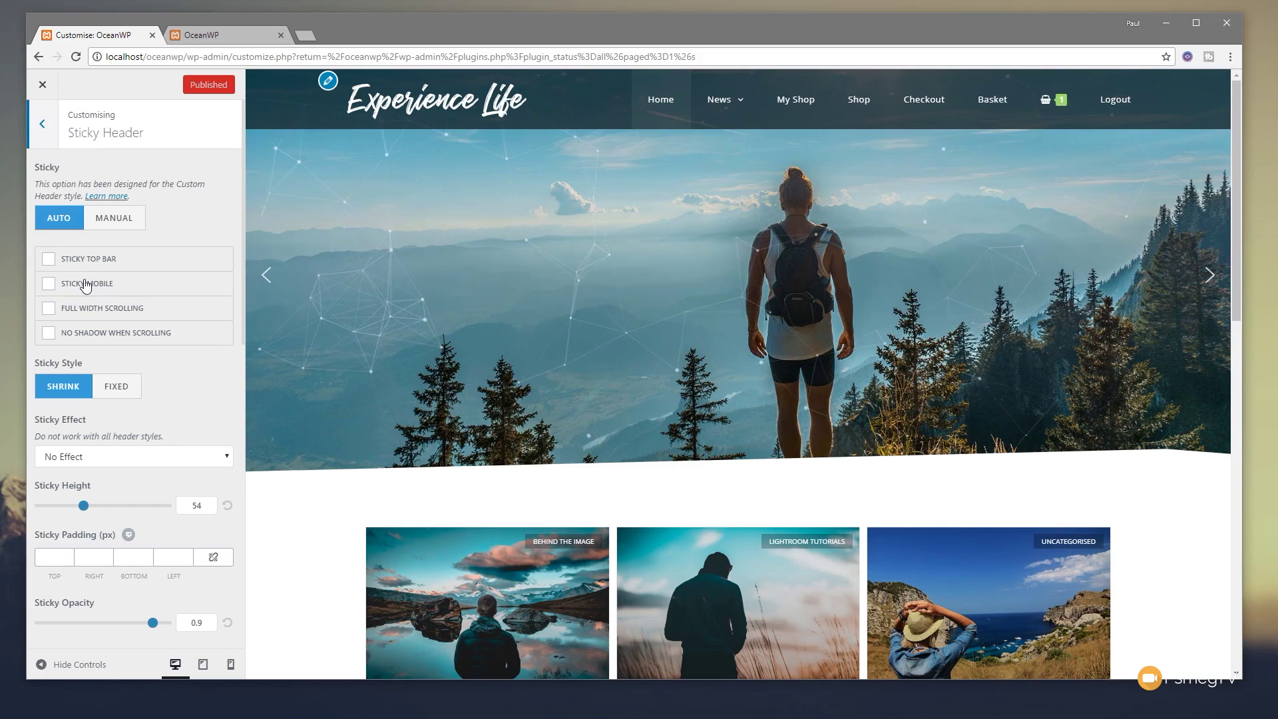
click(89, 310)
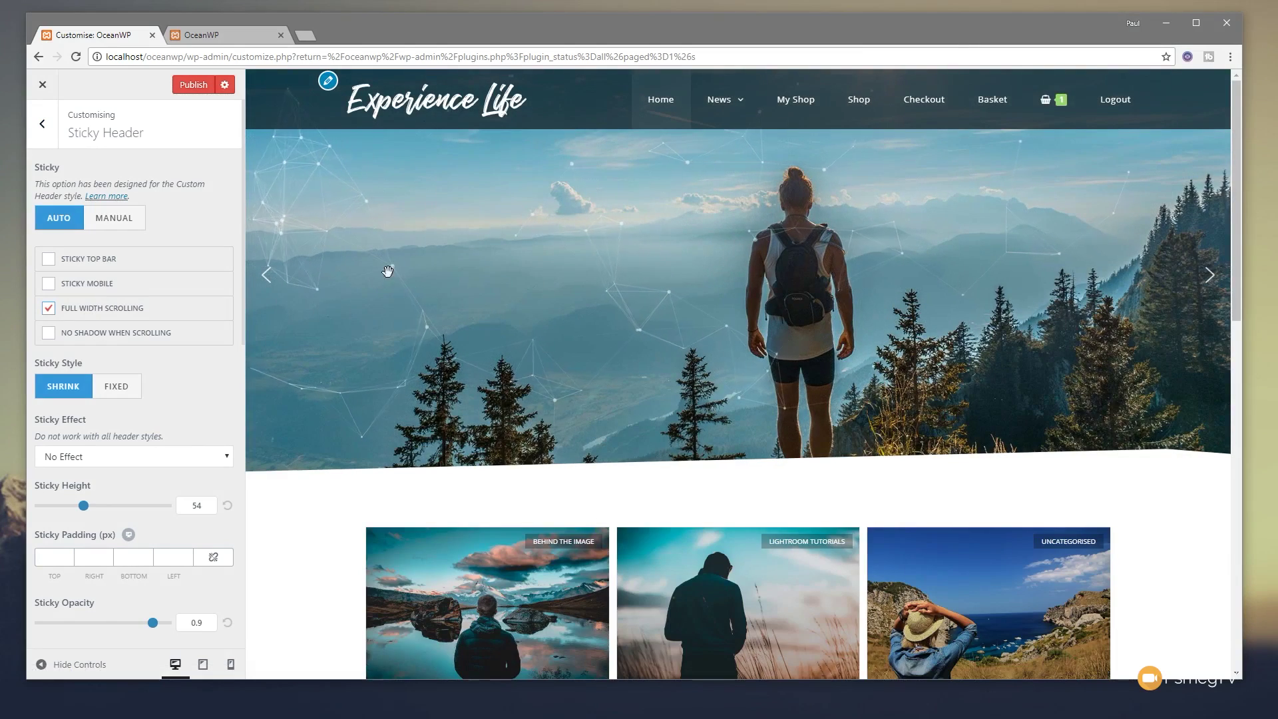
scroll(362, 301, down, 2)
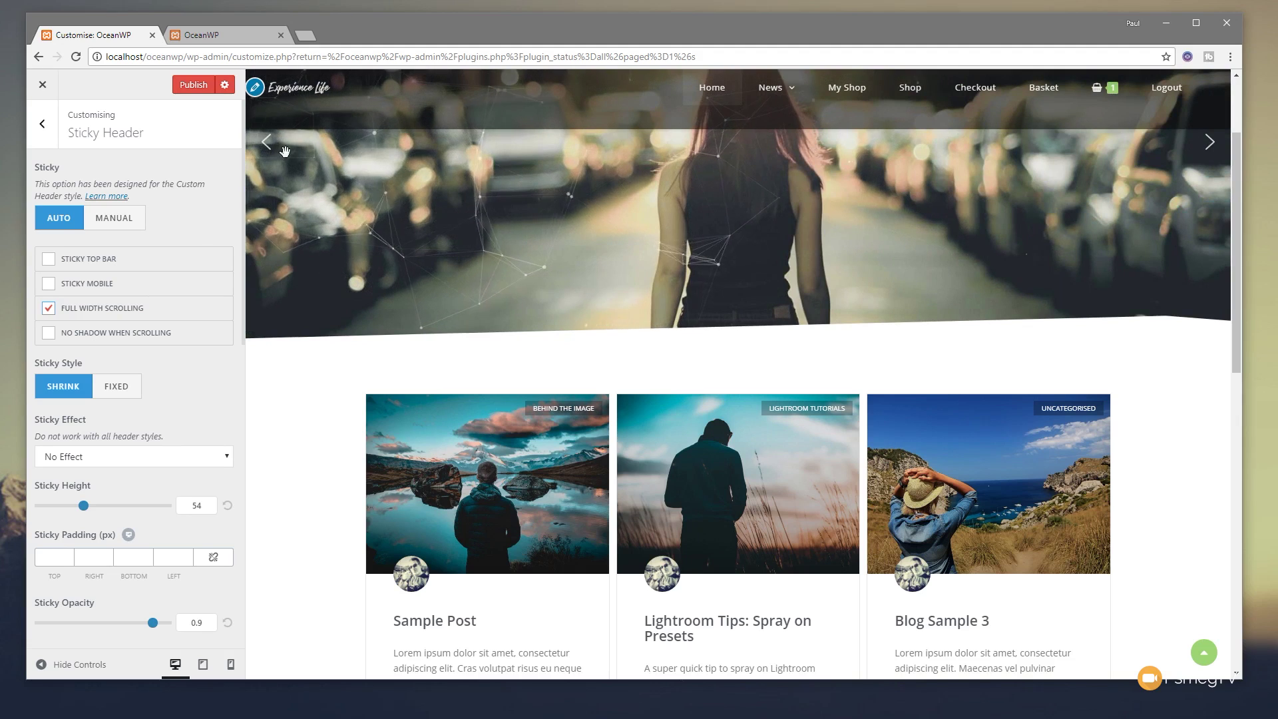
click(98, 309)
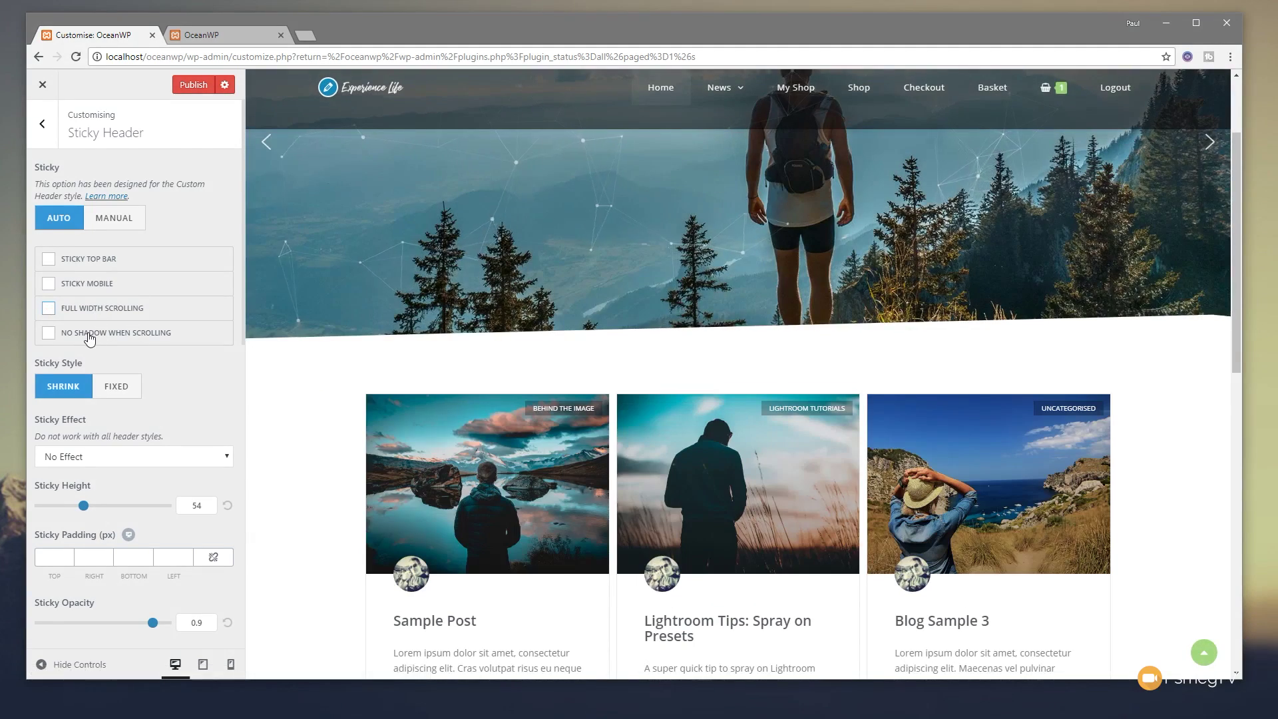
scroll(466, 299, up, 3)
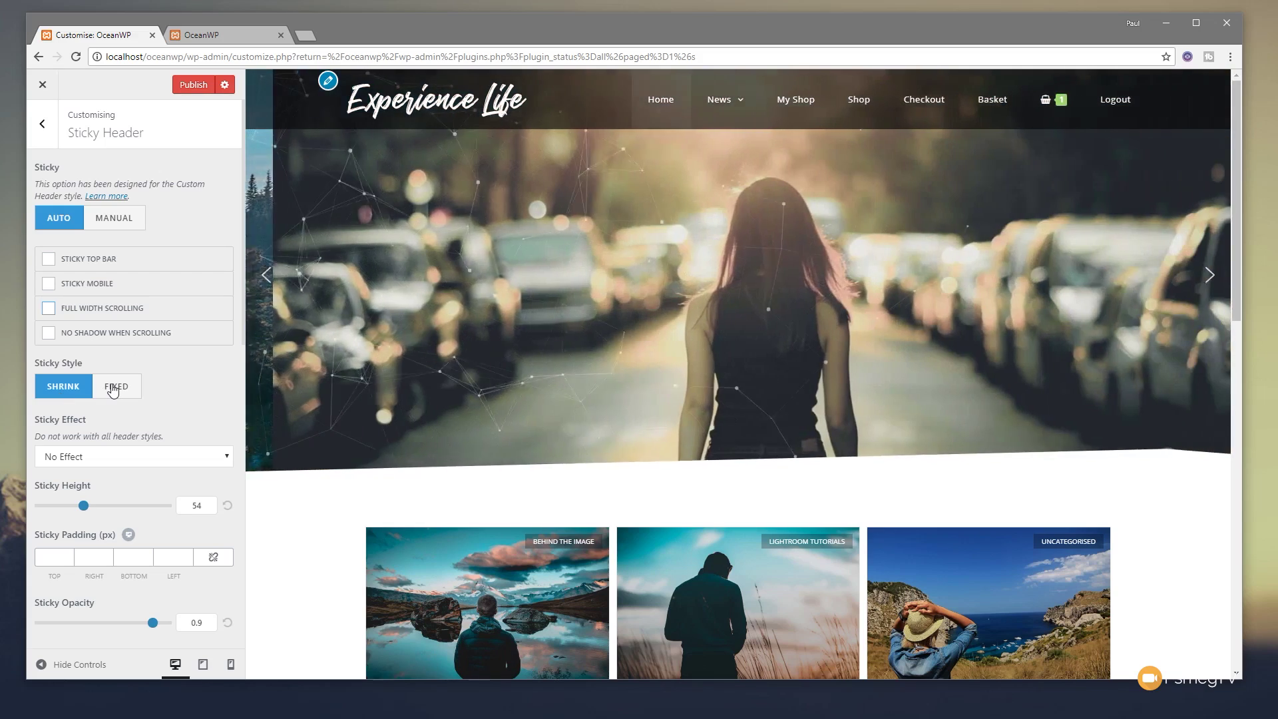
scroll(371, 306, down, 3)
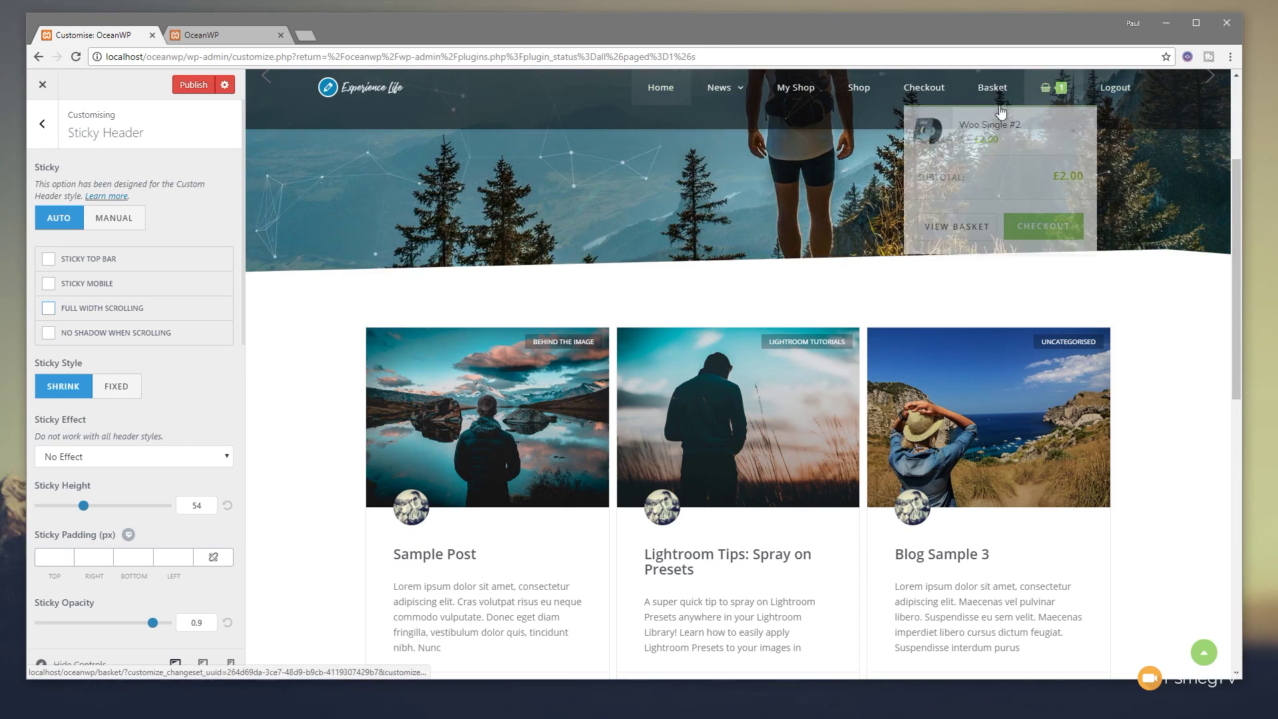
click(242, 42)
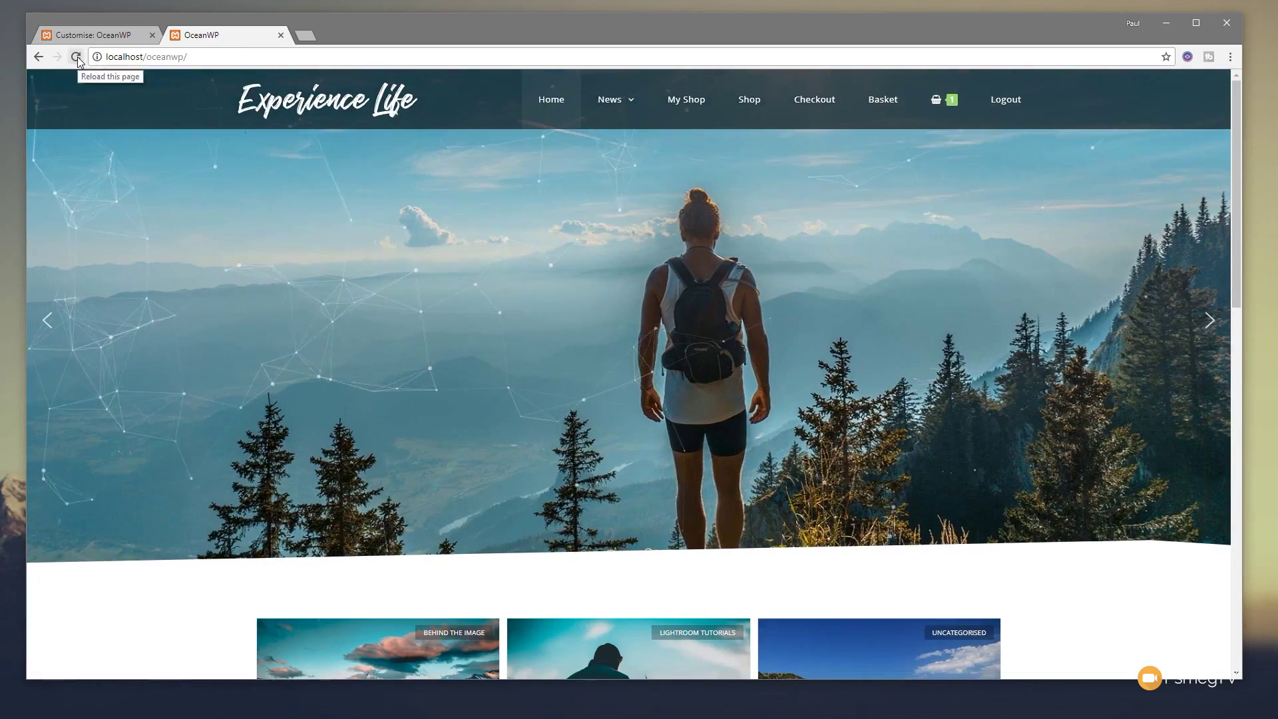
click(77, 57)
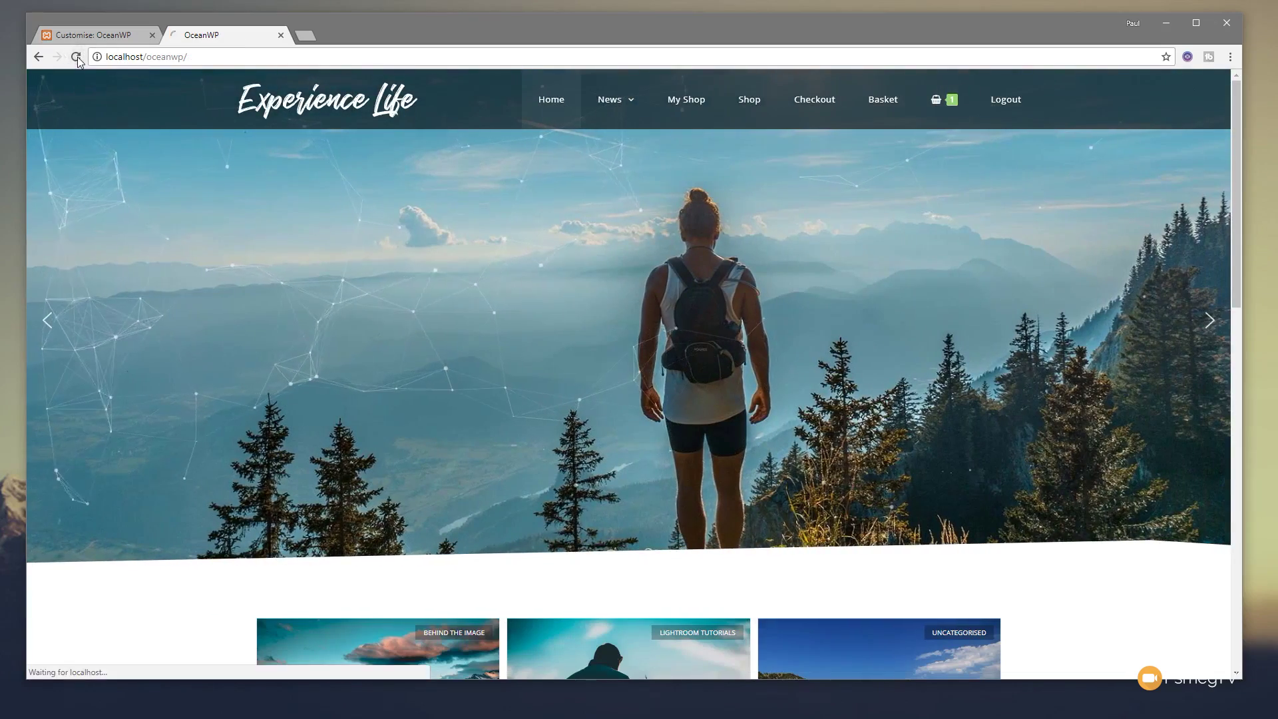
scroll(155, 304, down, 4)
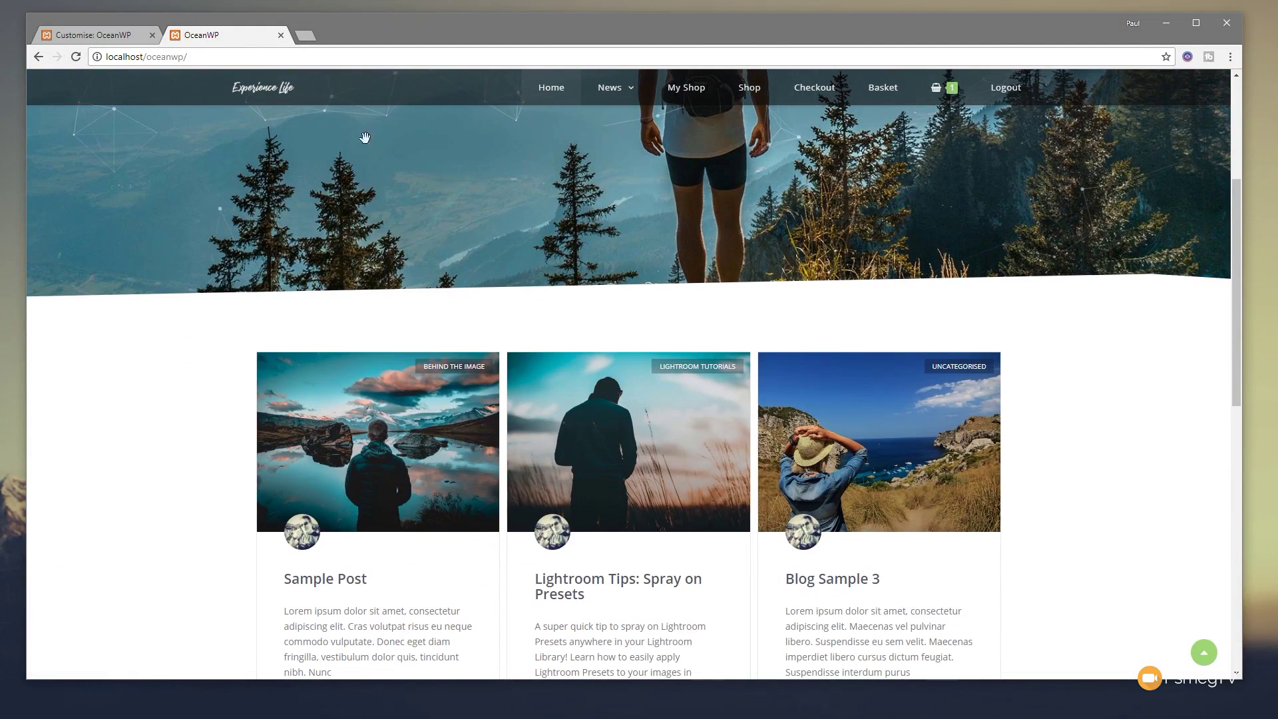
click(107, 36)
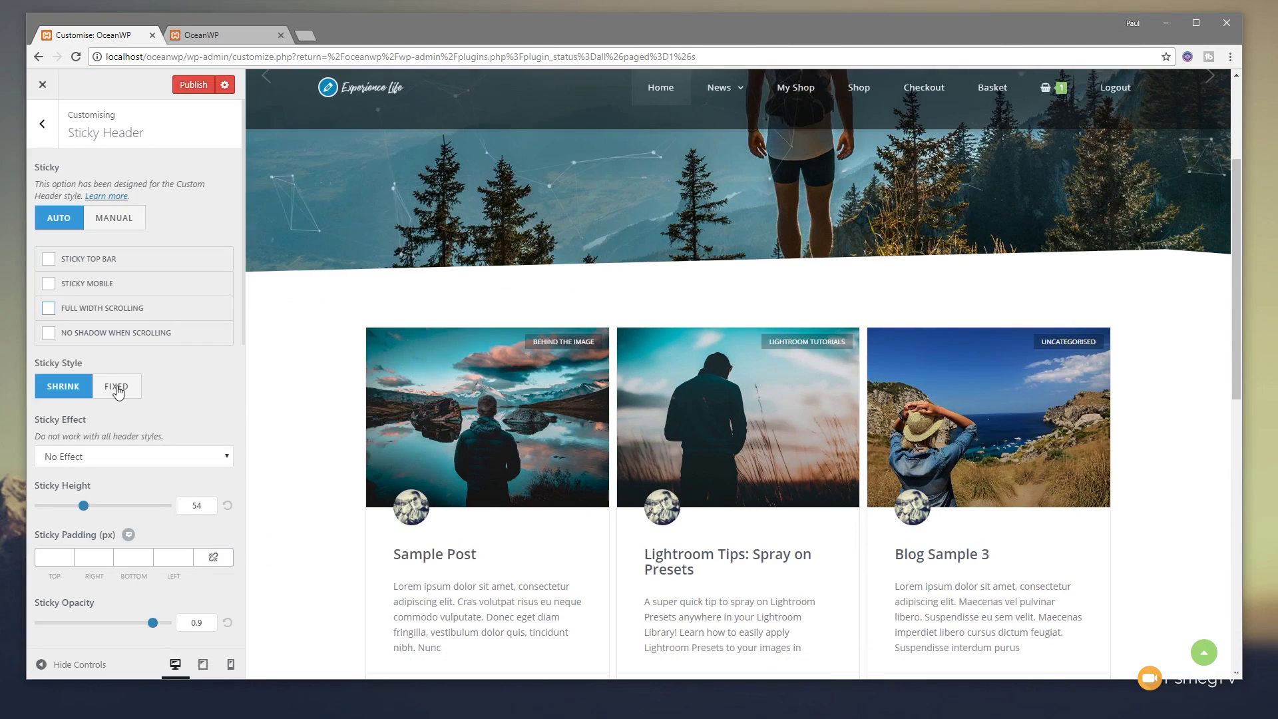
click(117, 389)
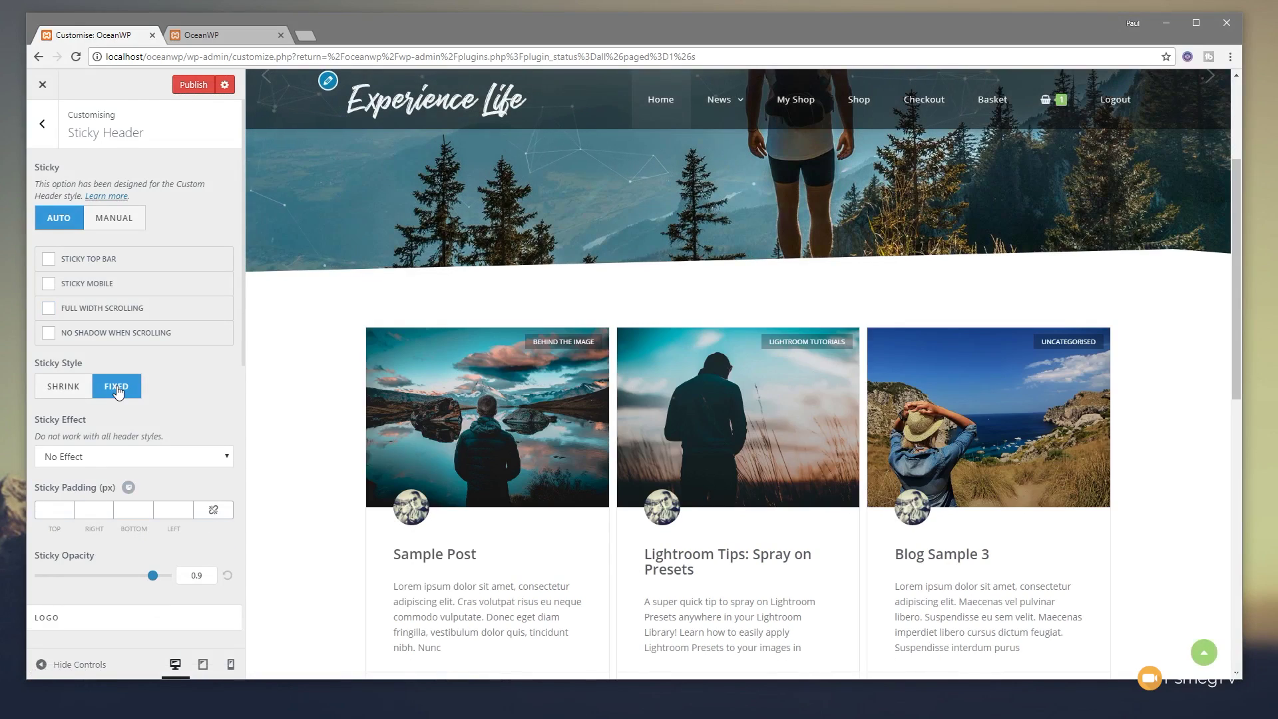
scroll(294, 489, down, 15)
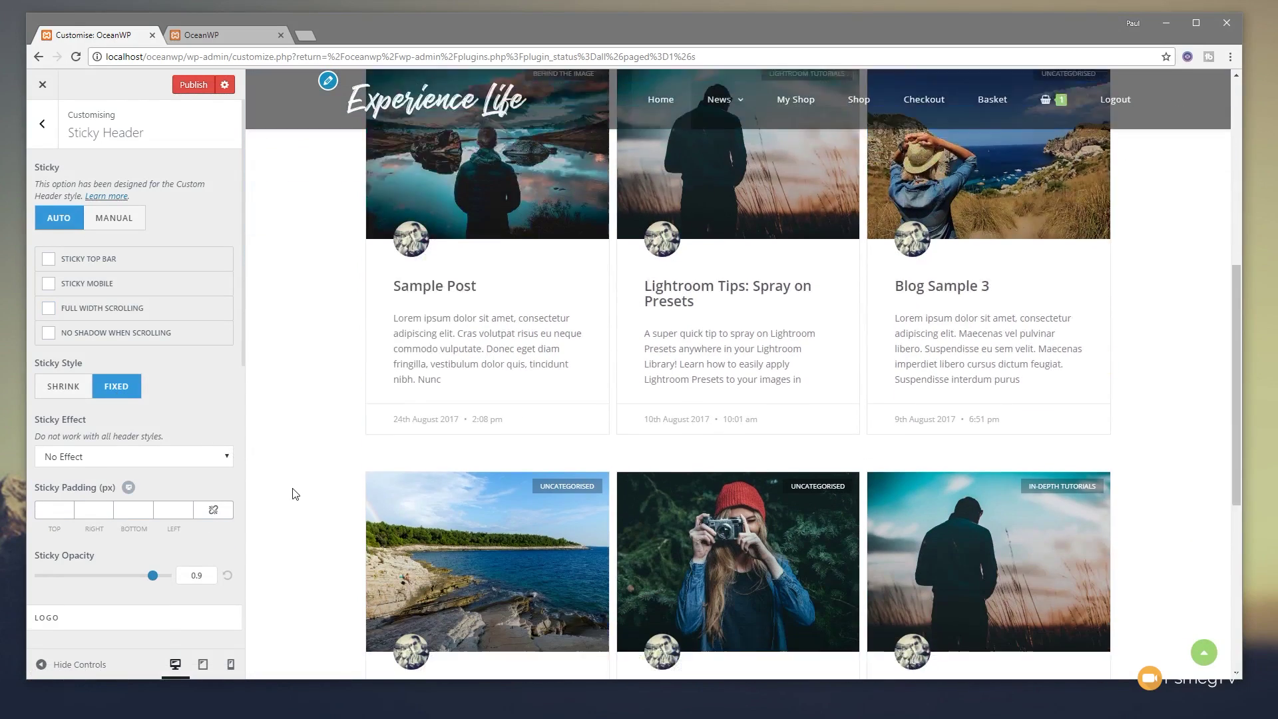
scroll(295, 493, up, 15)
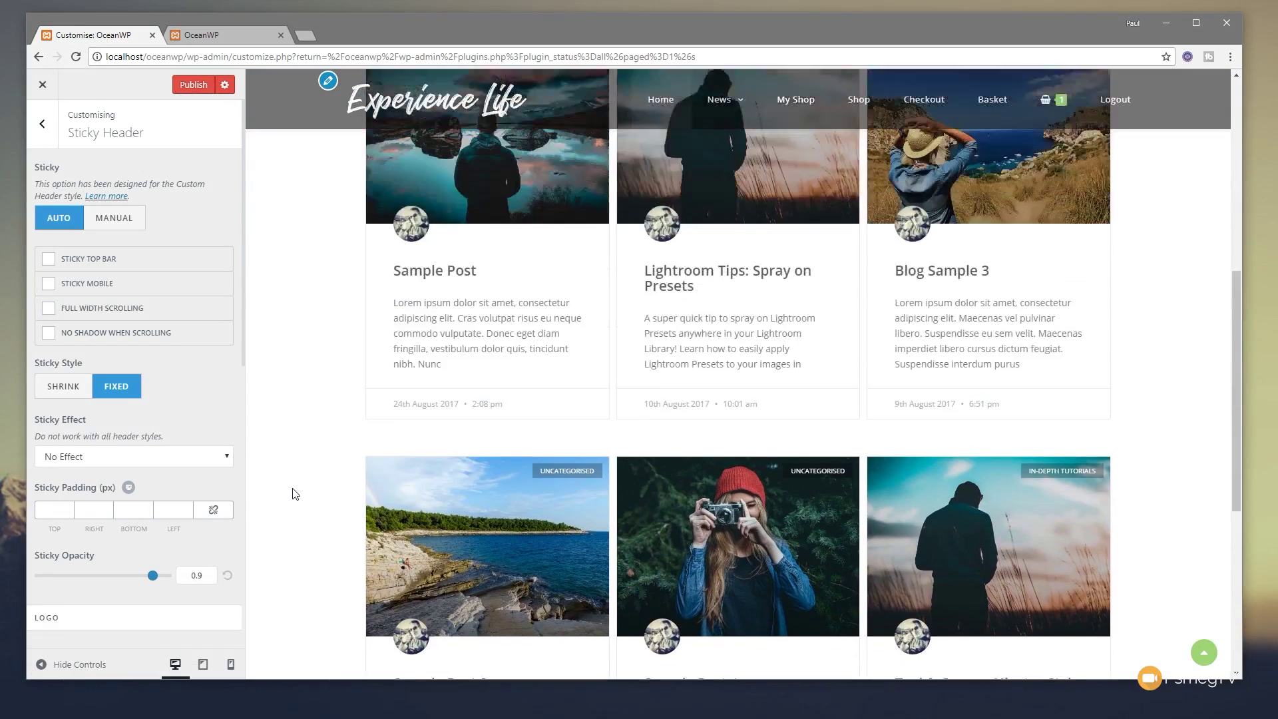
scroll(295, 493, down, 5)
scroll(295, 493, down, 4)
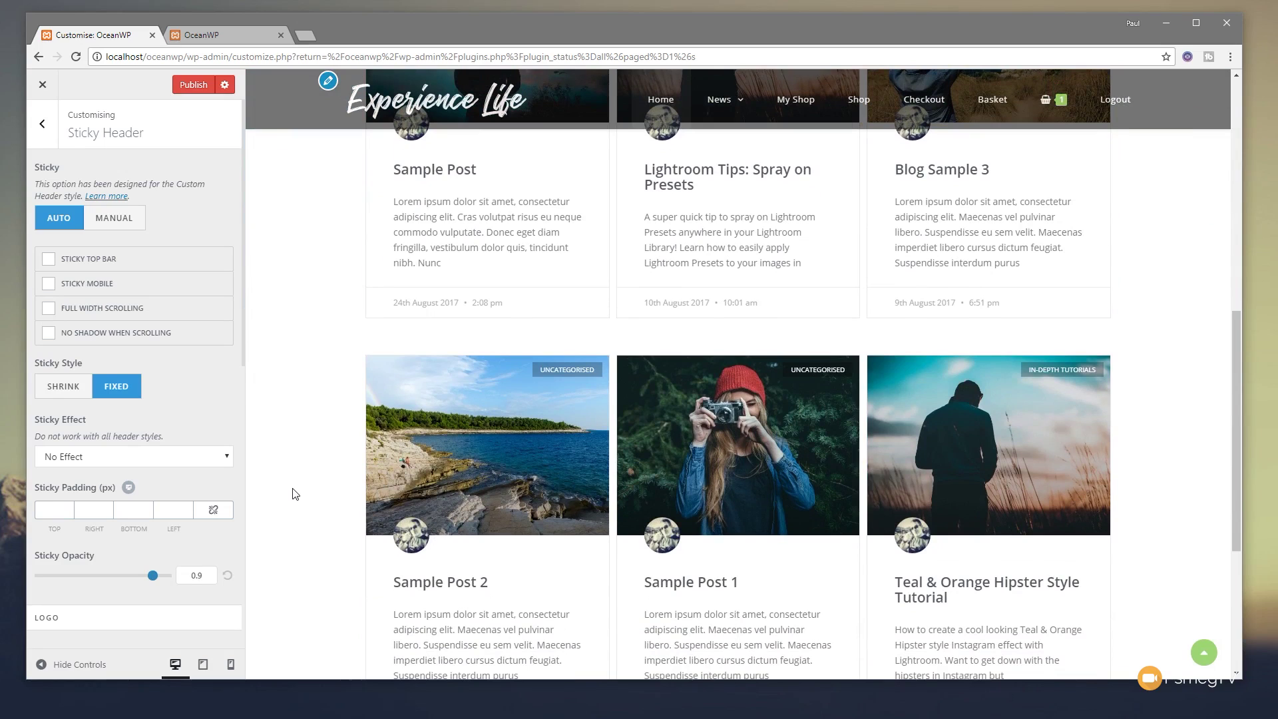
scroll(295, 493, up, 8)
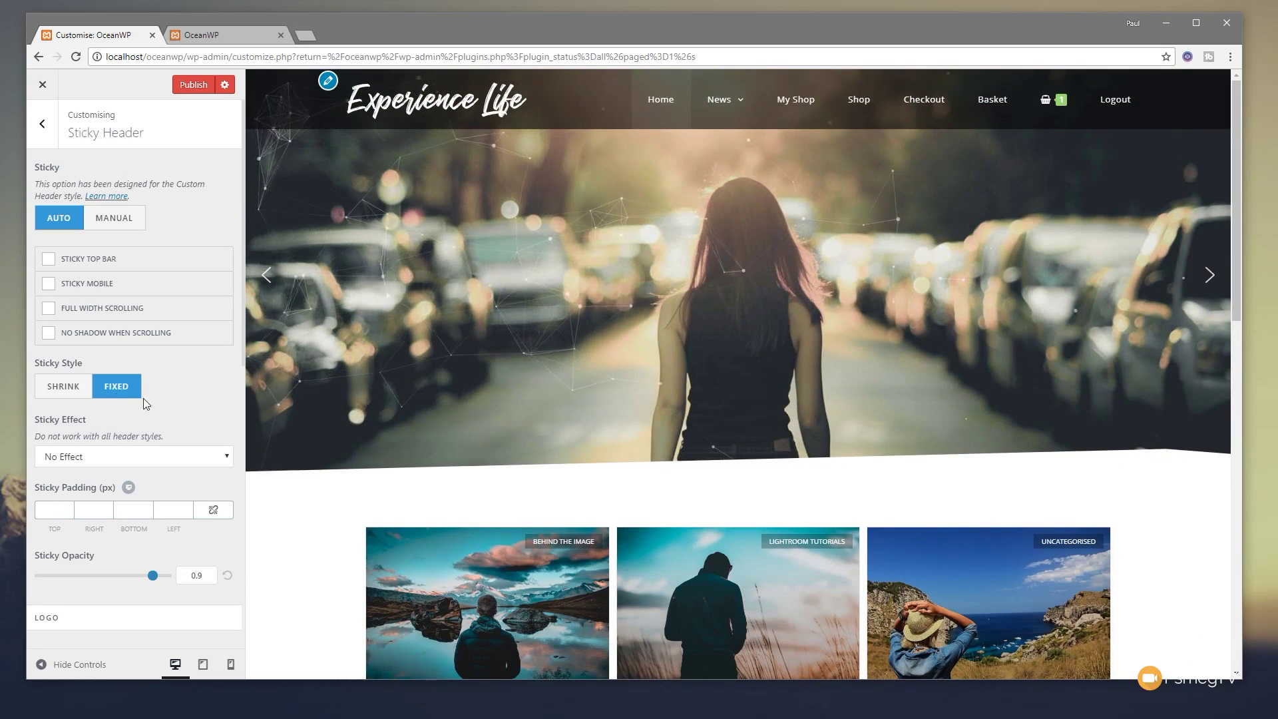
Step: Set Sticky Style to Shrink, try the Slide effect and scroll the preview
click(63, 388)
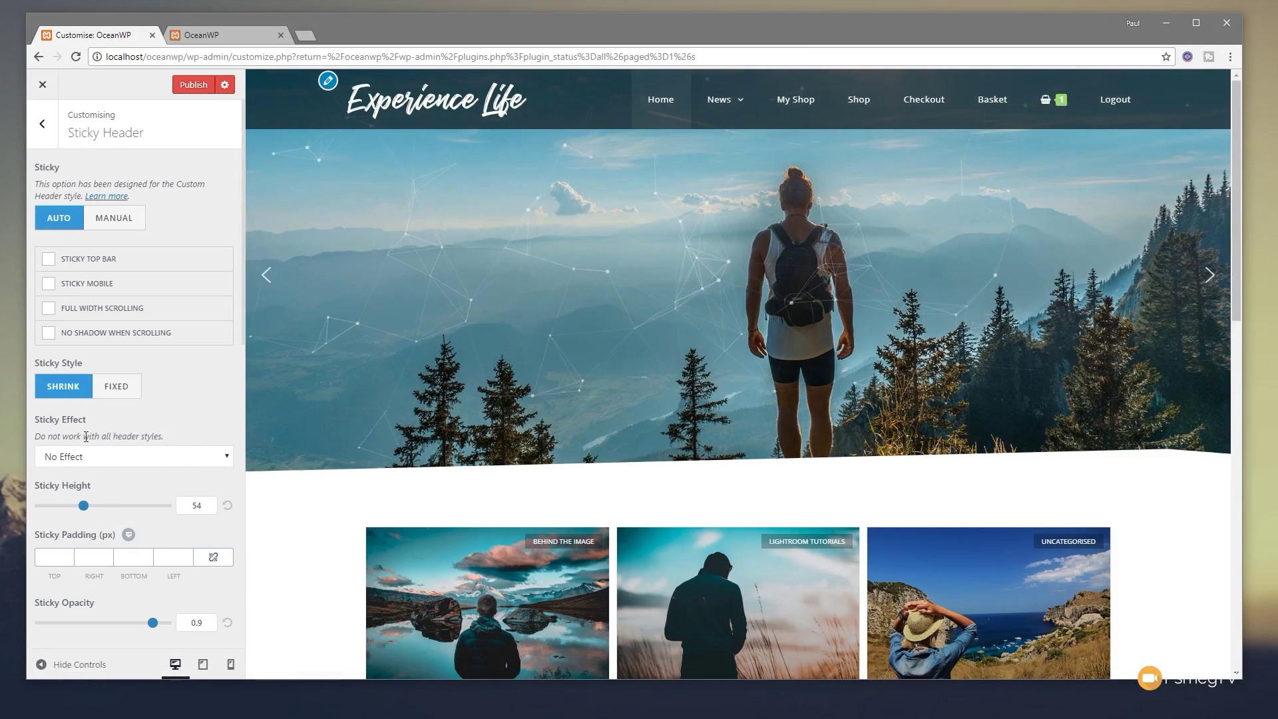
click(96, 459)
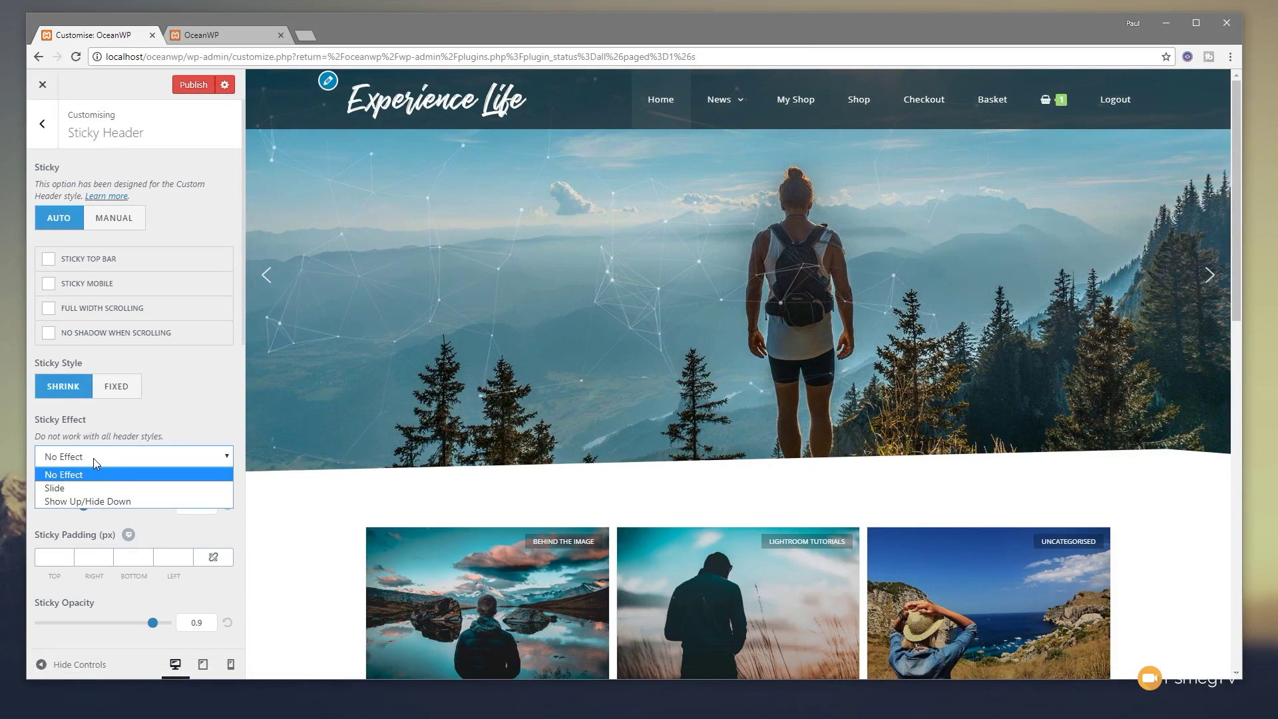
click(139, 491)
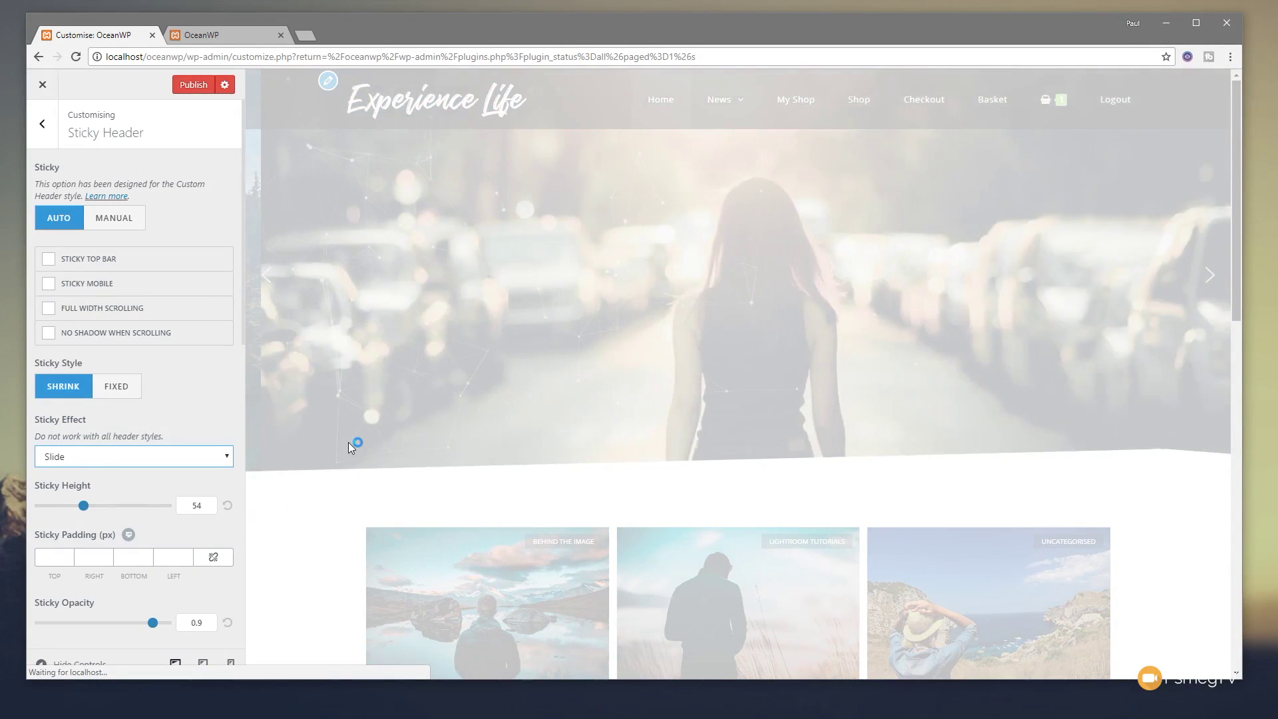
scroll(320, 413, down, 3)
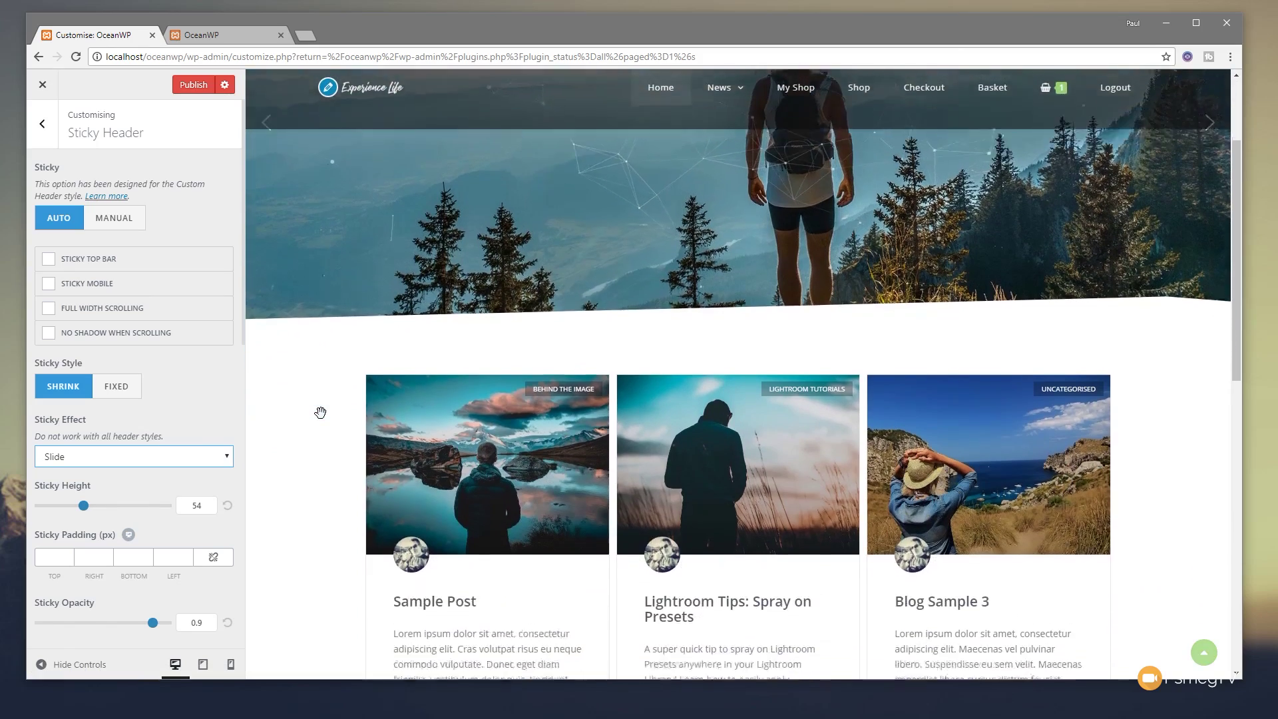
scroll(320, 413, up, 3)
scroll(320, 412, down, 3)
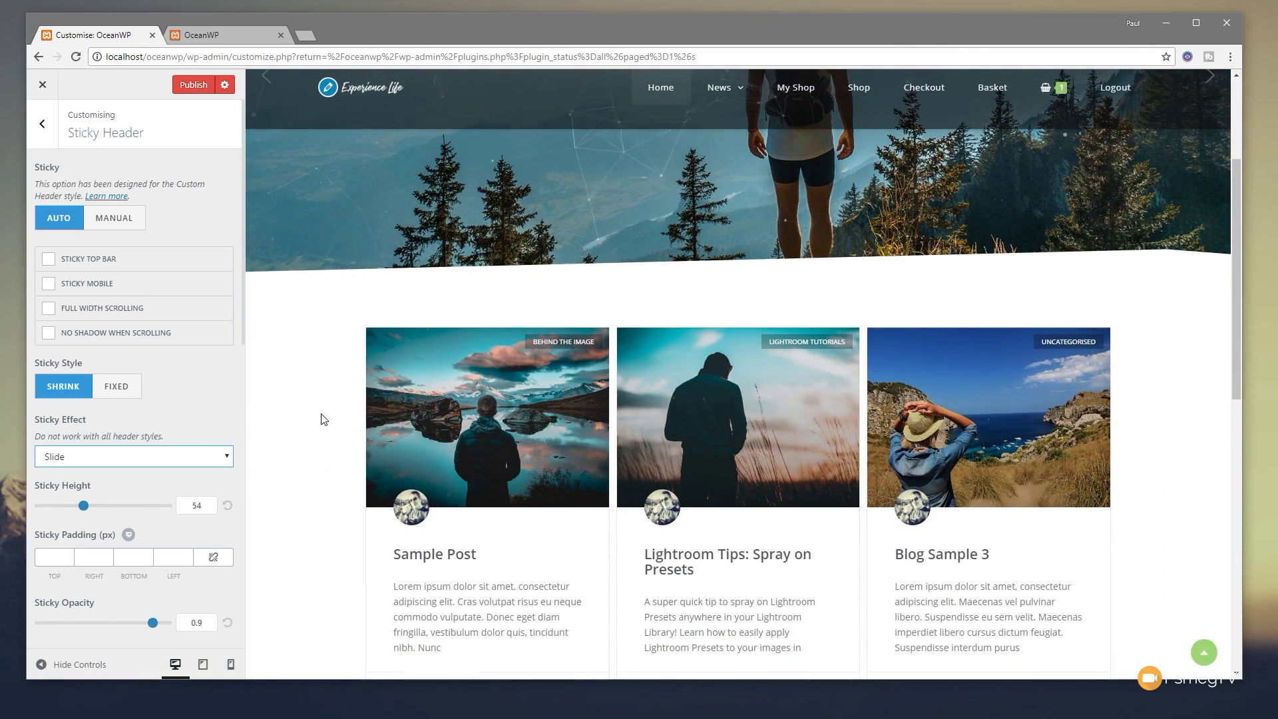
Step: Switch the Sticky Effect to Show Up/Hide Down and scroll the preview to test it
click(180, 456)
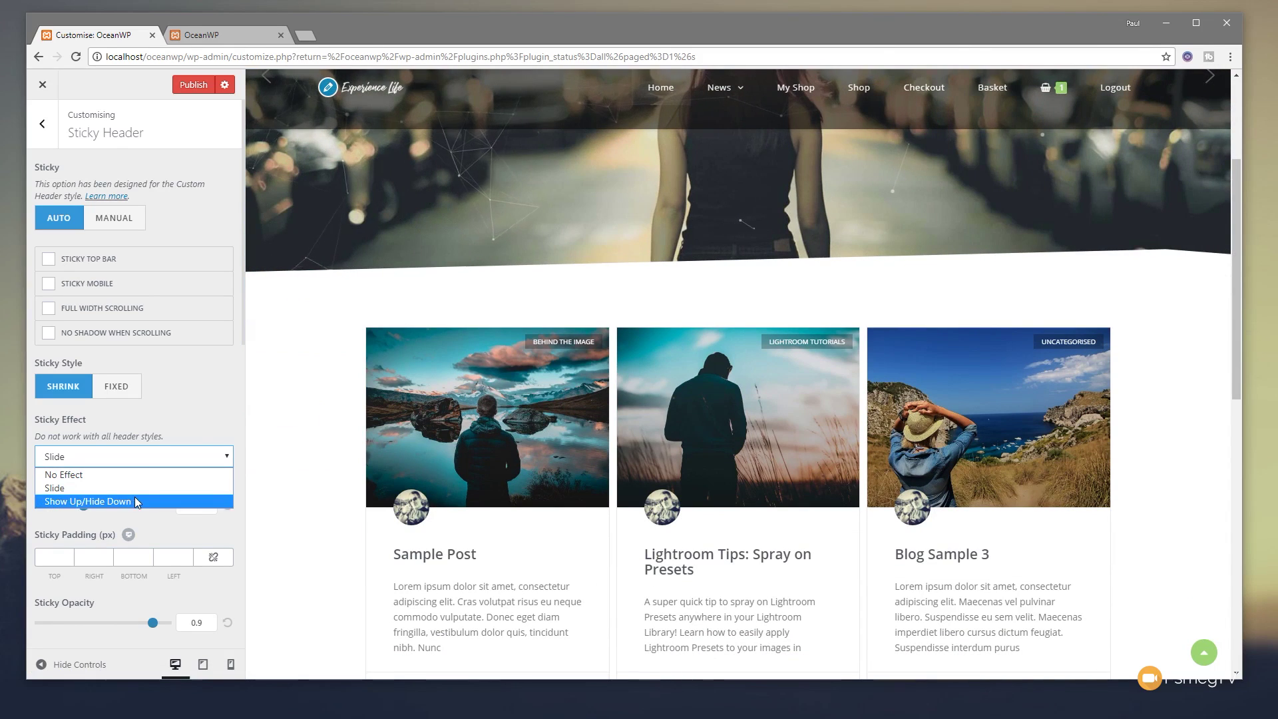
click(135, 500)
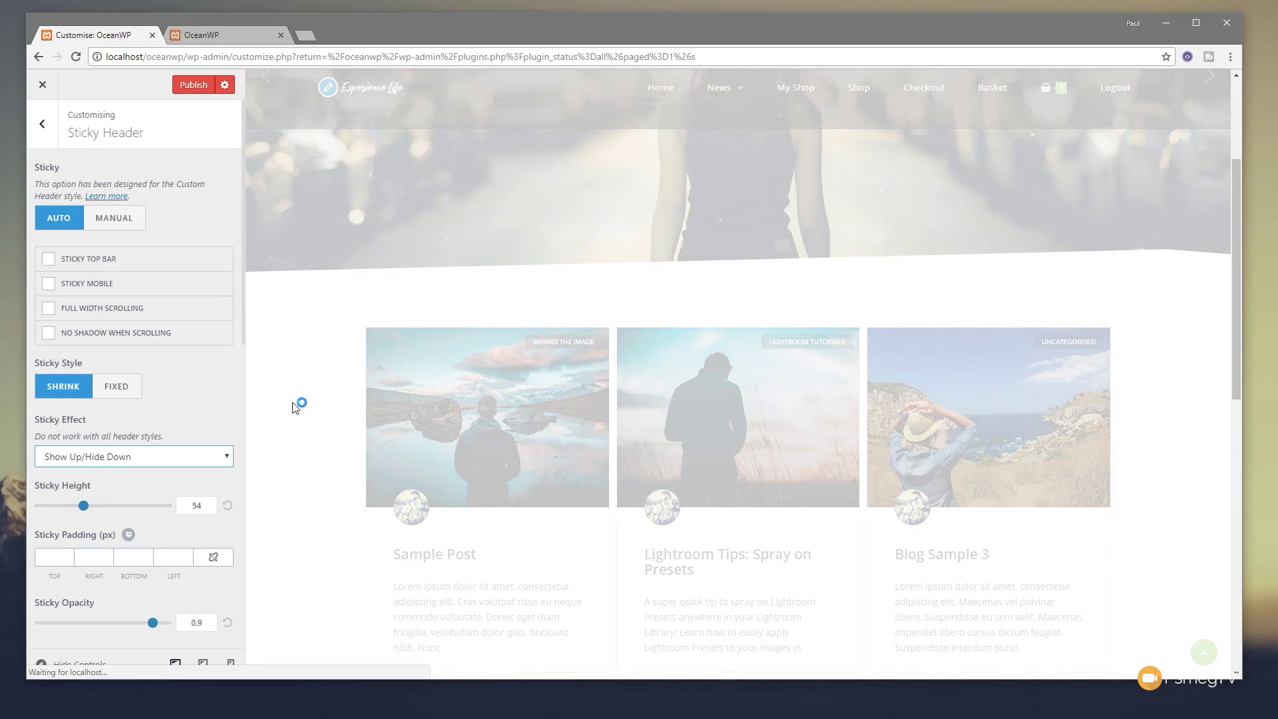
scroll(294, 408, down, 8)
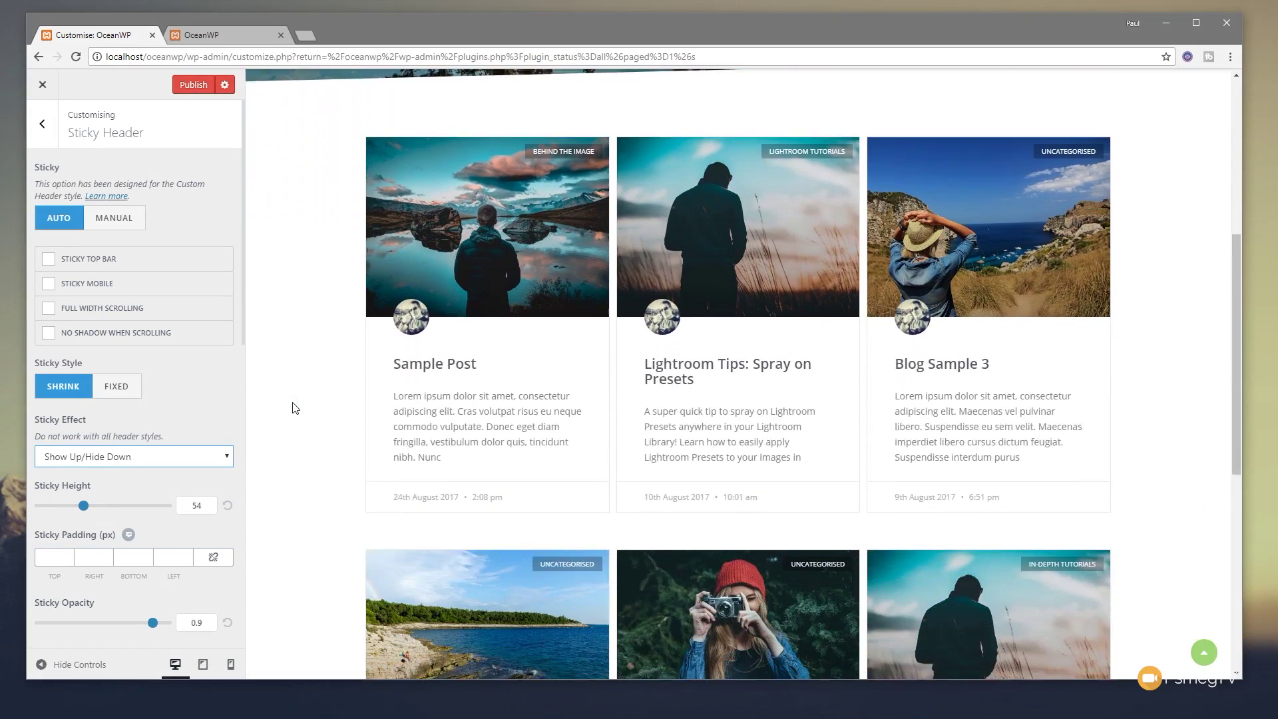
scroll(295, 407, down, 3)
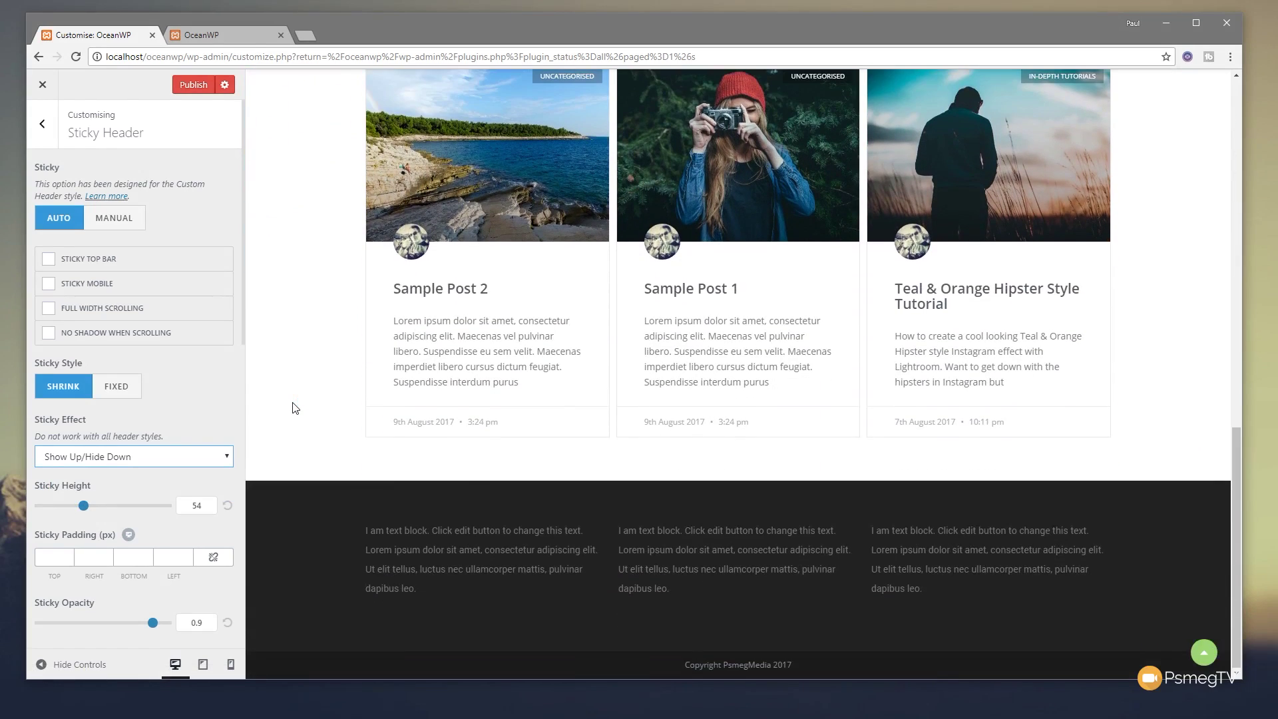
scroll(295, 408, up, 4)
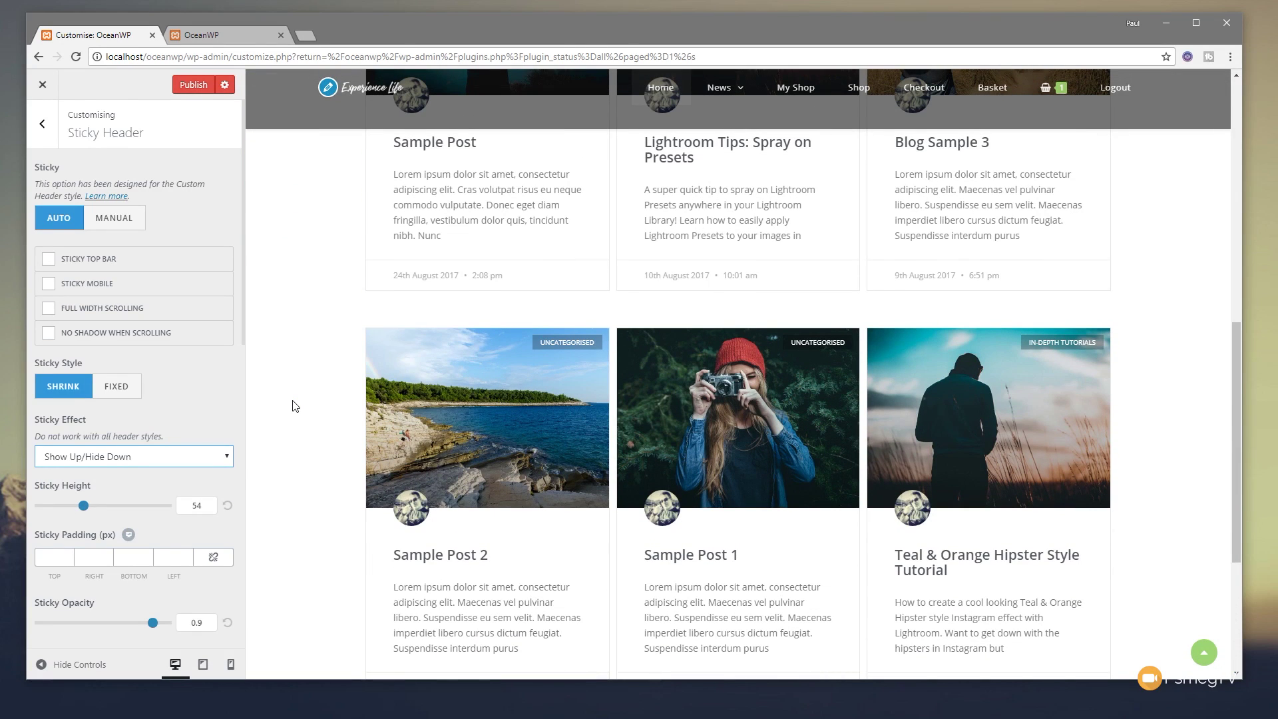
scroll(293, 401, up, 6)
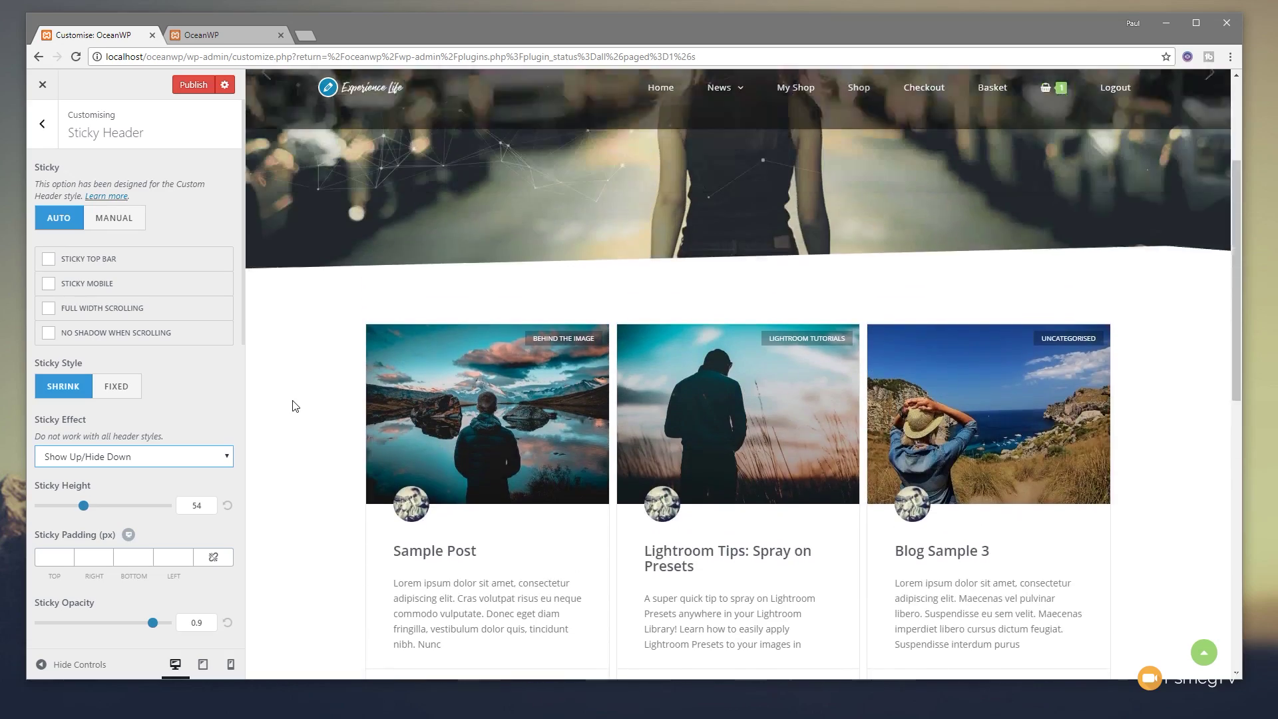
scroll(292, 399, down, 2)
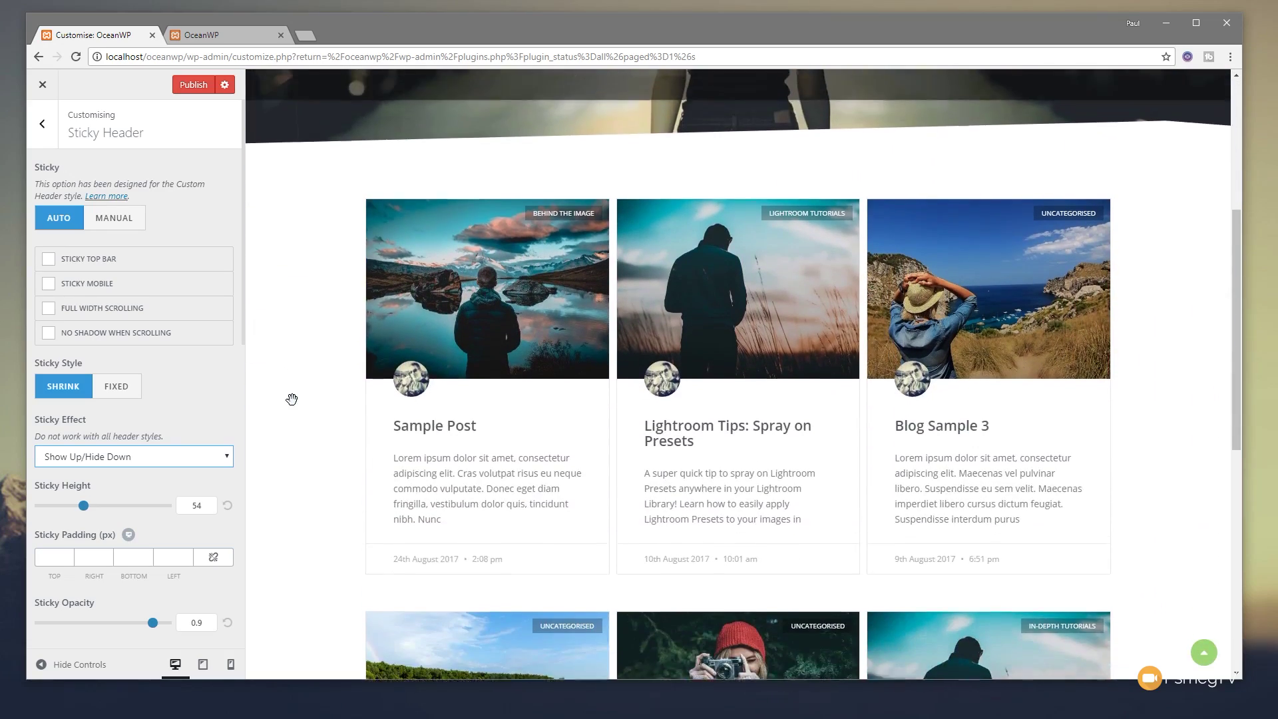
scroll(292, 402, up, 5)
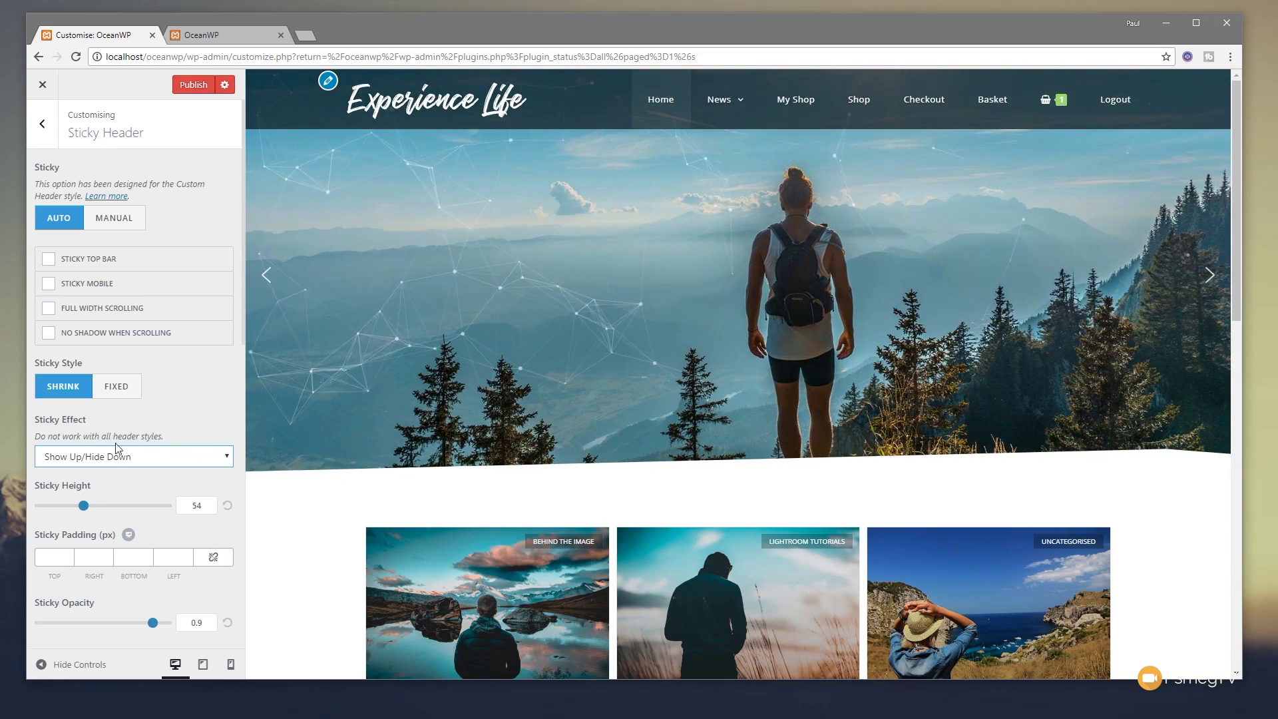
Step: Keep the Shrink sticky style after trying Fixed, and set Sticky Effect to No Effect
click(112, 389)
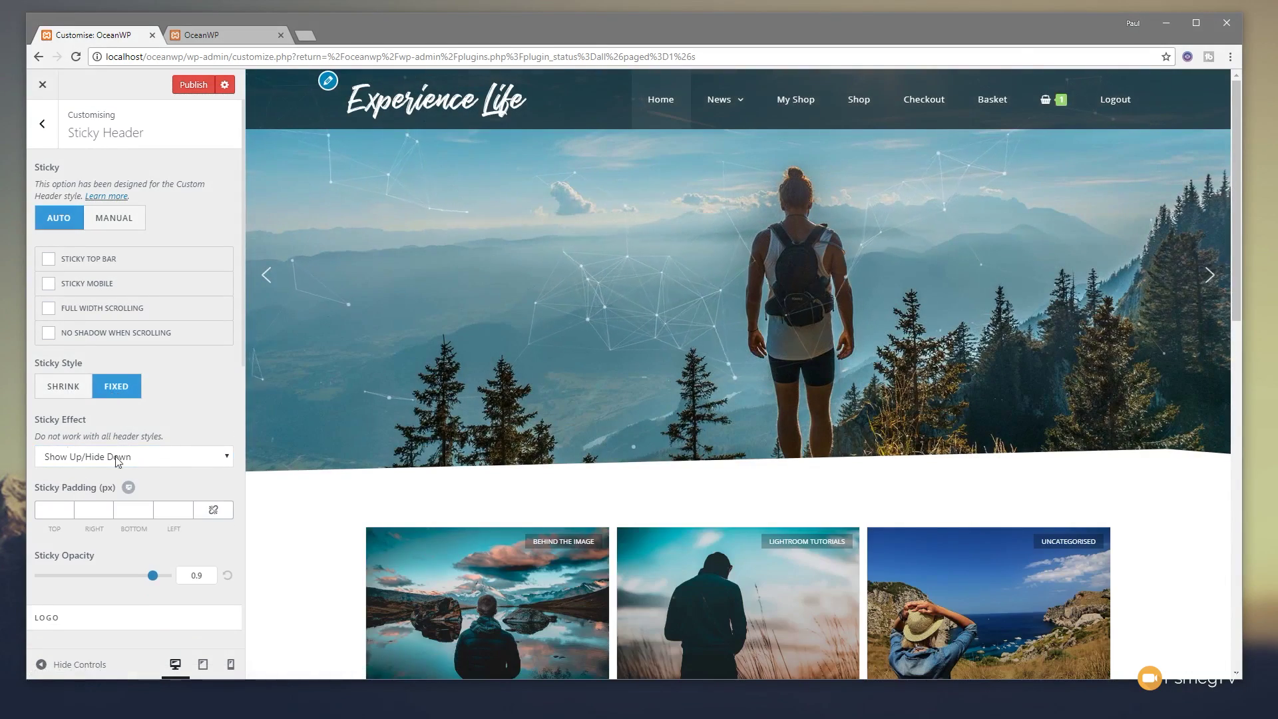
click(62, 386)
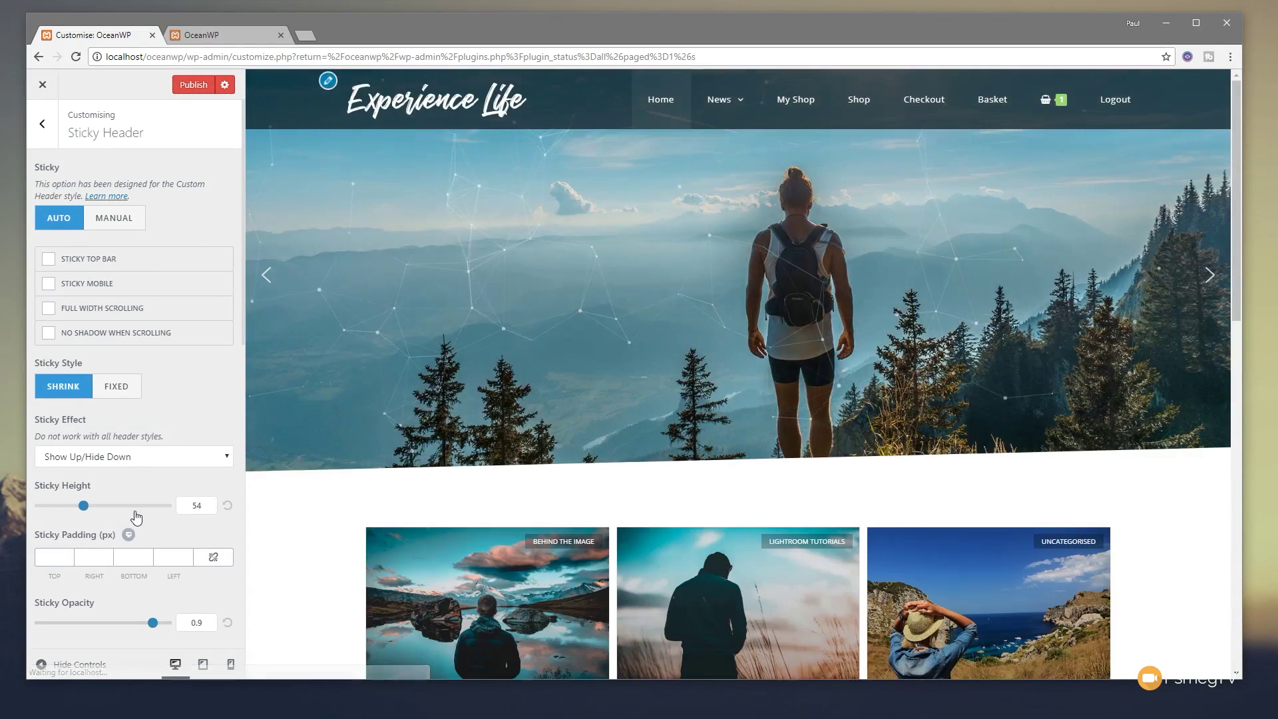
scroll(319, 389, down, 2)
scroll(319, 389, down, 1)
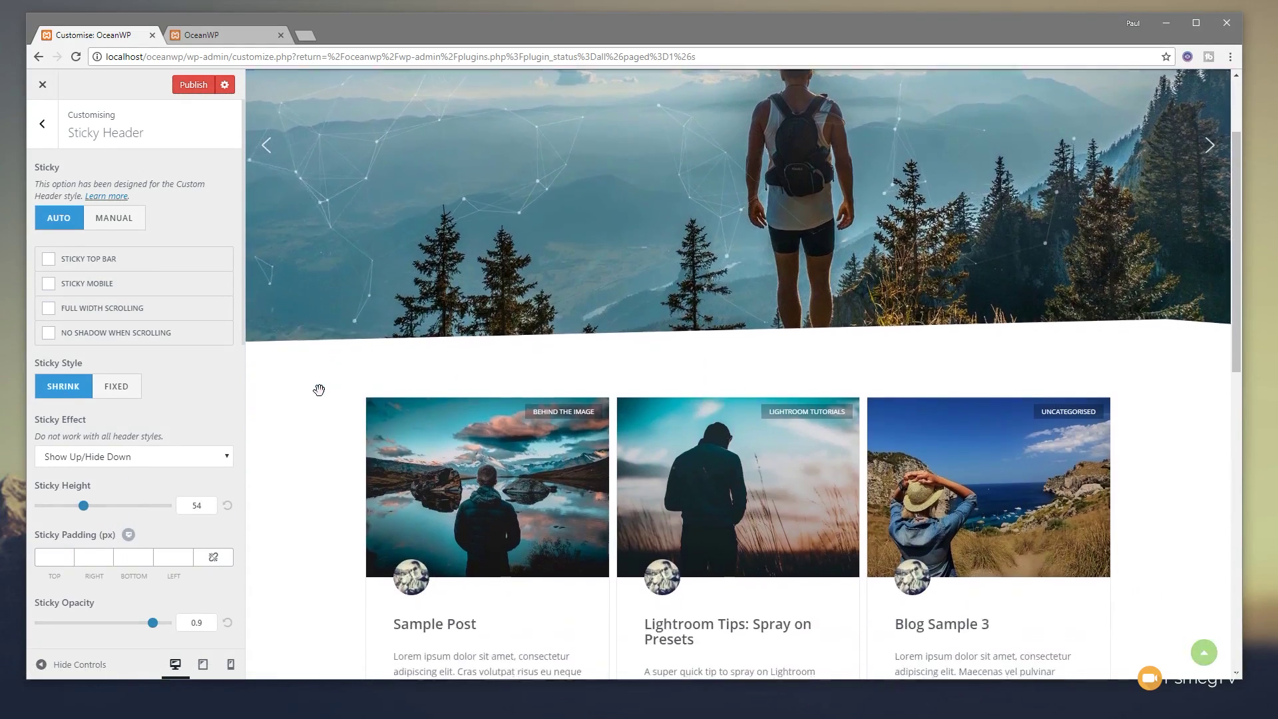
scroll(320, 393, up, 2)
click(113, 456)
click(110, 477)
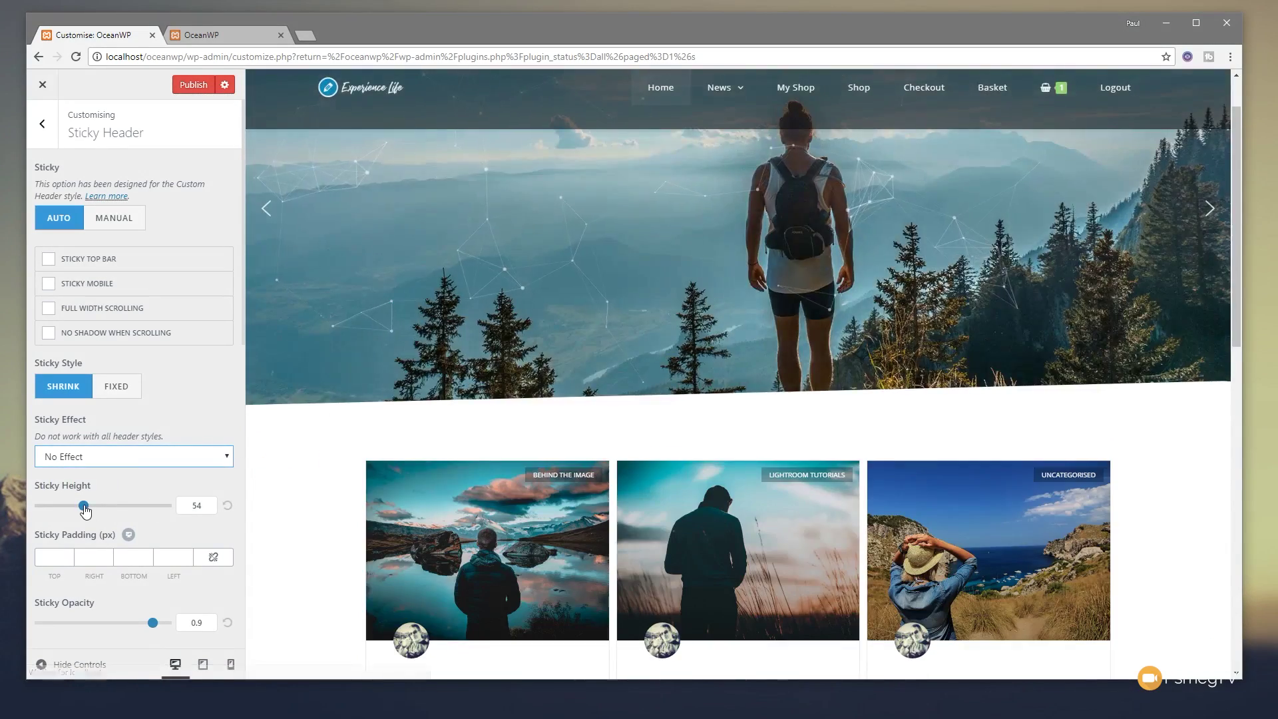
Step: Lower Sticky Height from 54 to 41 and publish the sticky header settings
drag(85, 509, 64, 511)
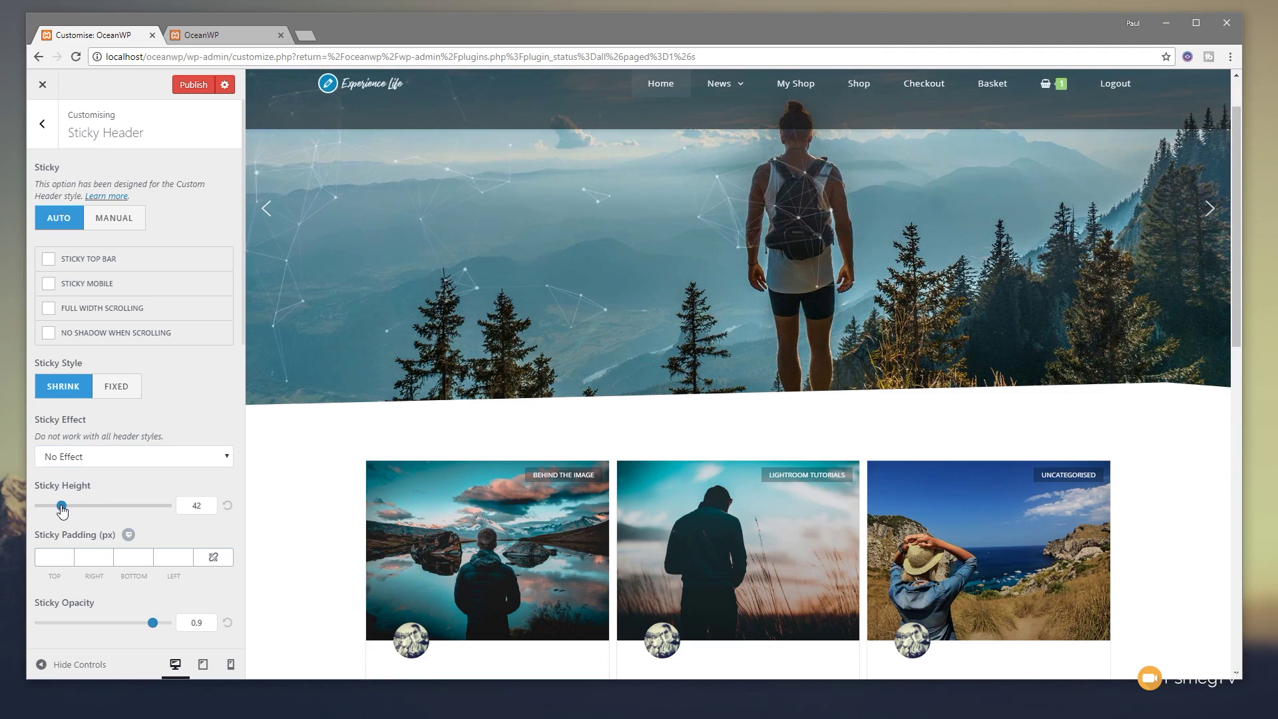
drag(63, 511, 61, 512)
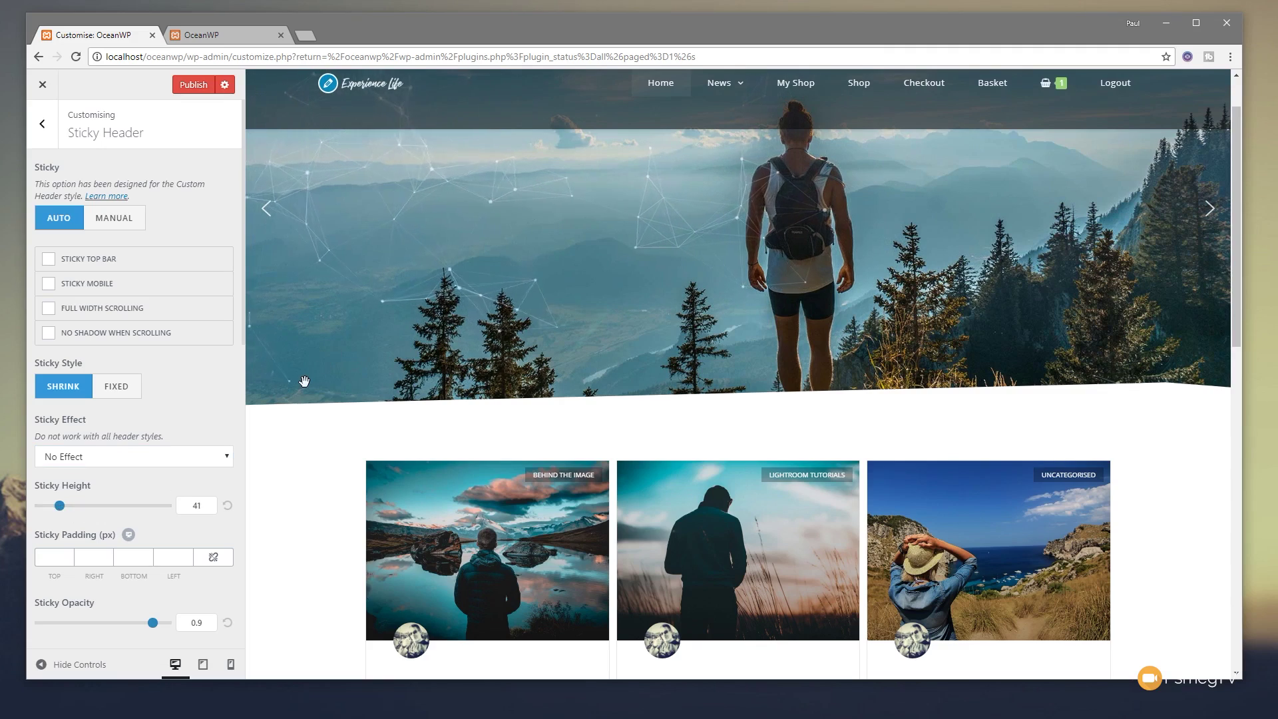
scroll(304, 381, down, 9)
scroll(306, 382, up, 8)
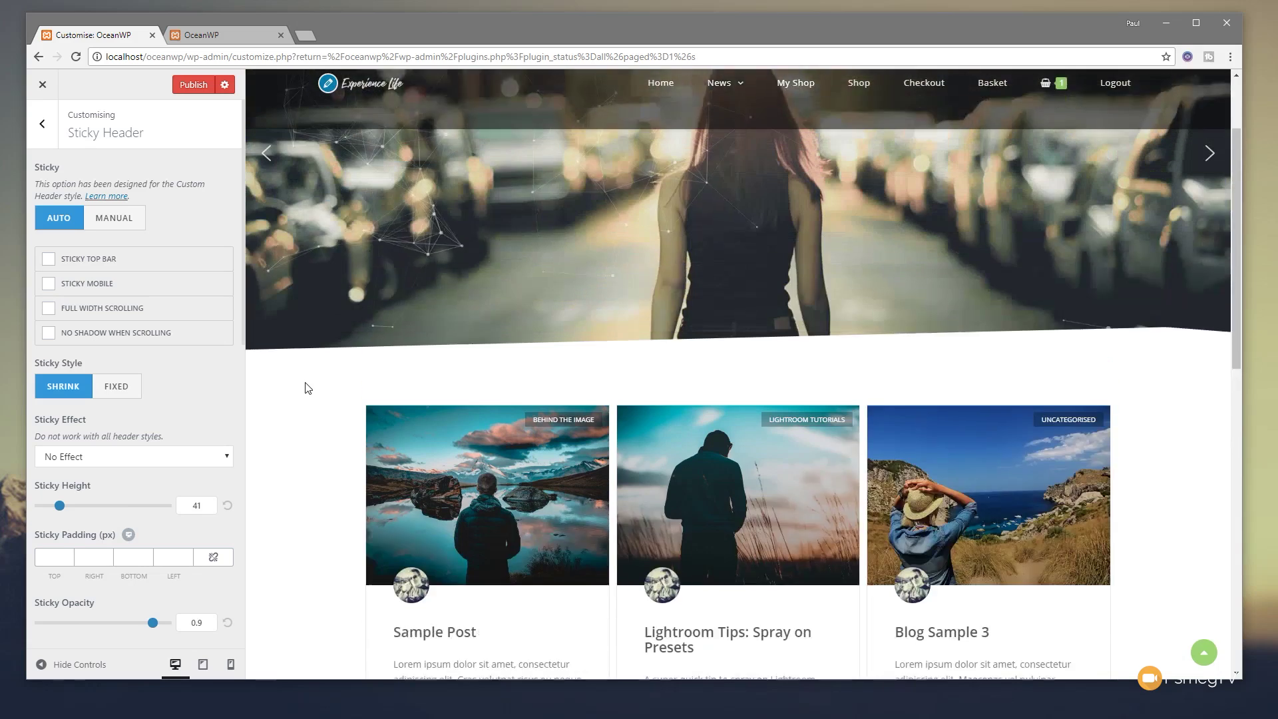
scroll(306, 388, up, 2)
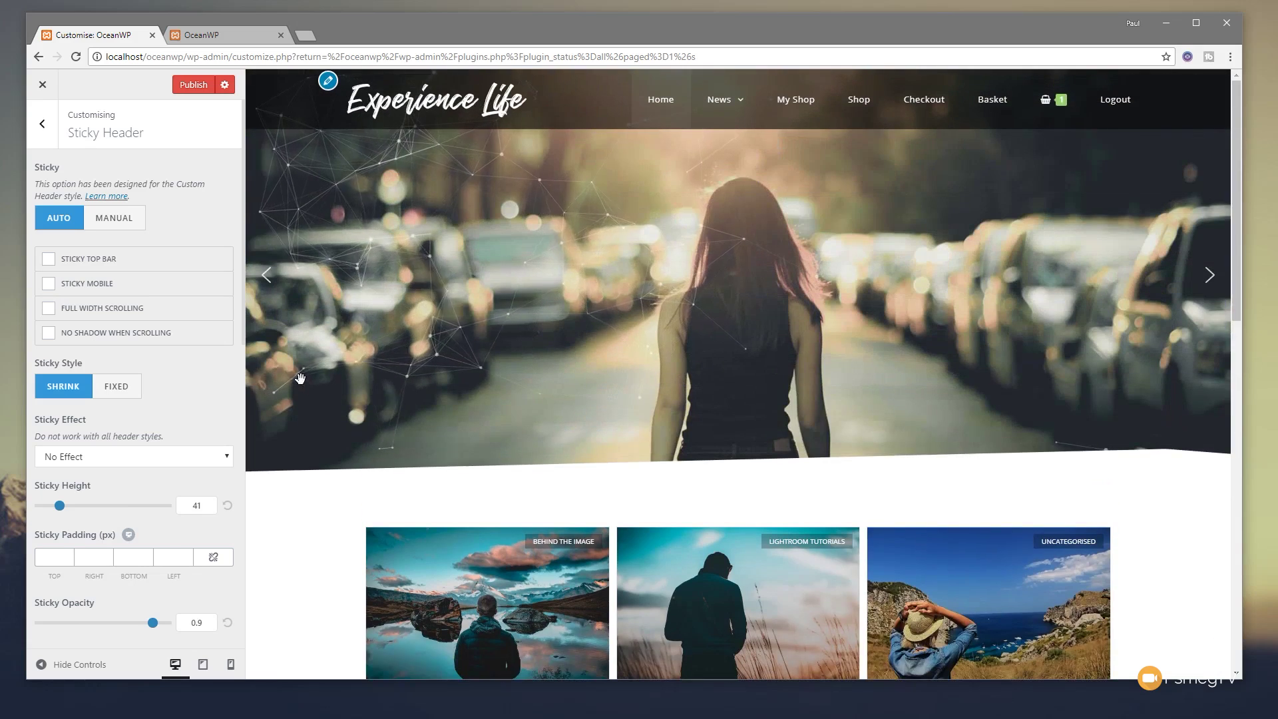
click(194, 85)
Step: Reload the live OceanWP site and scroll it to check the compact pinned header
click(217, 36)
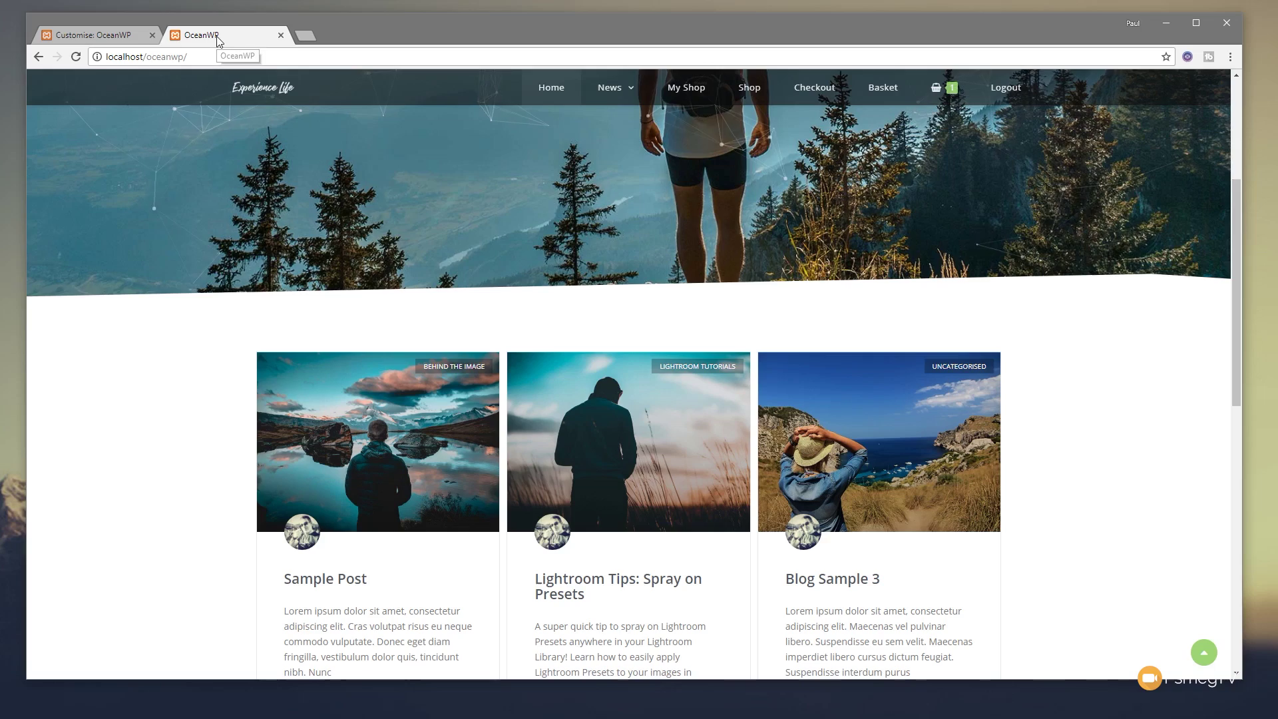
key(F5)
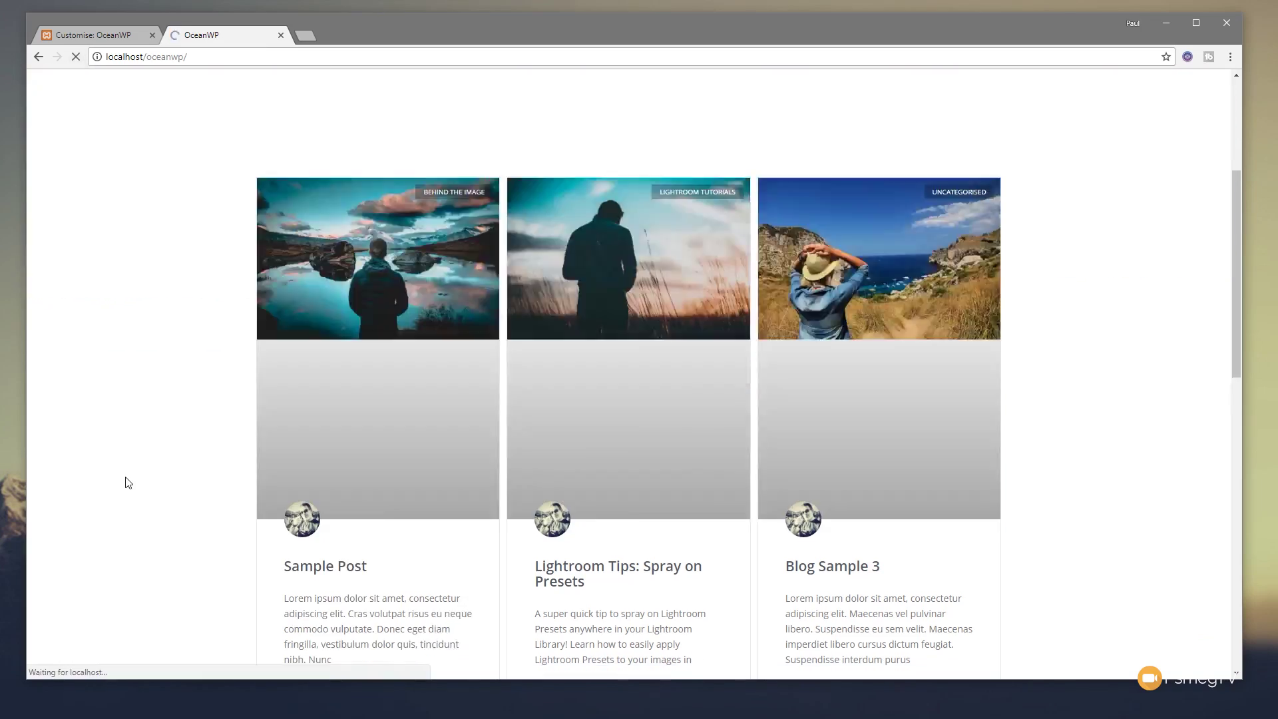
scroll(140, 491, down, 5)
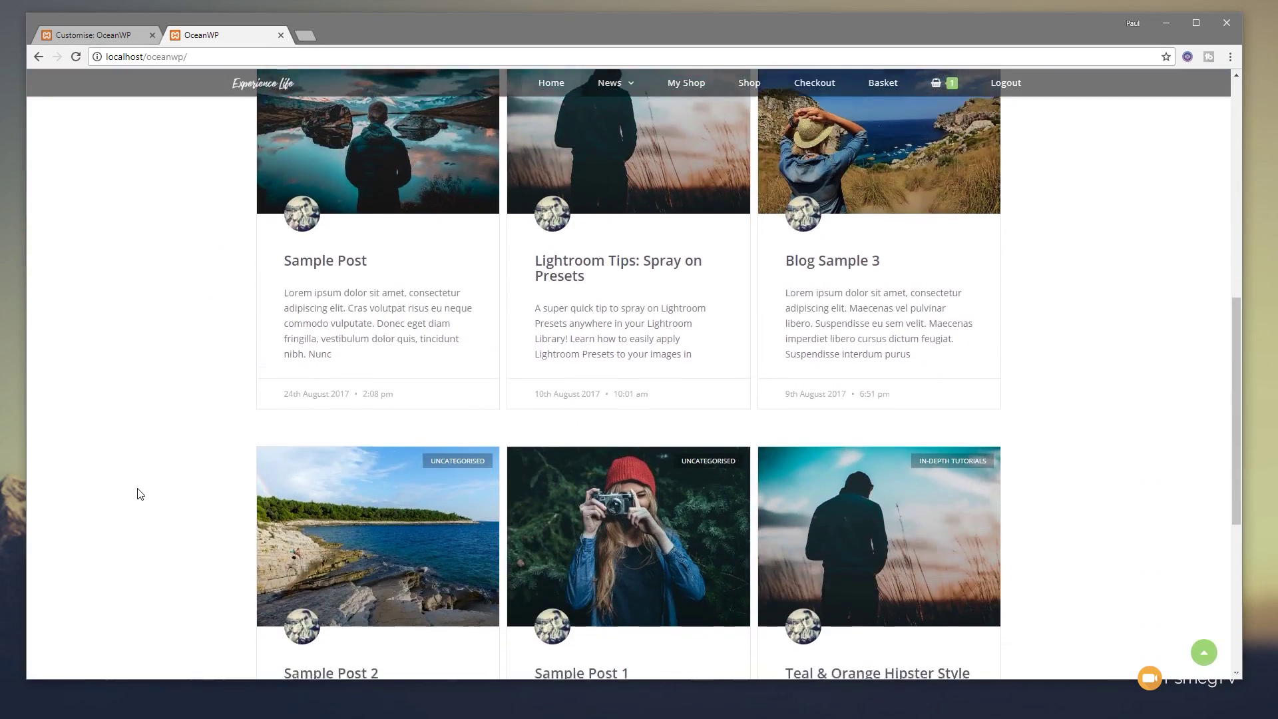
scroll(140, 493, down, 5)
scroll(139, 494, up, 8)
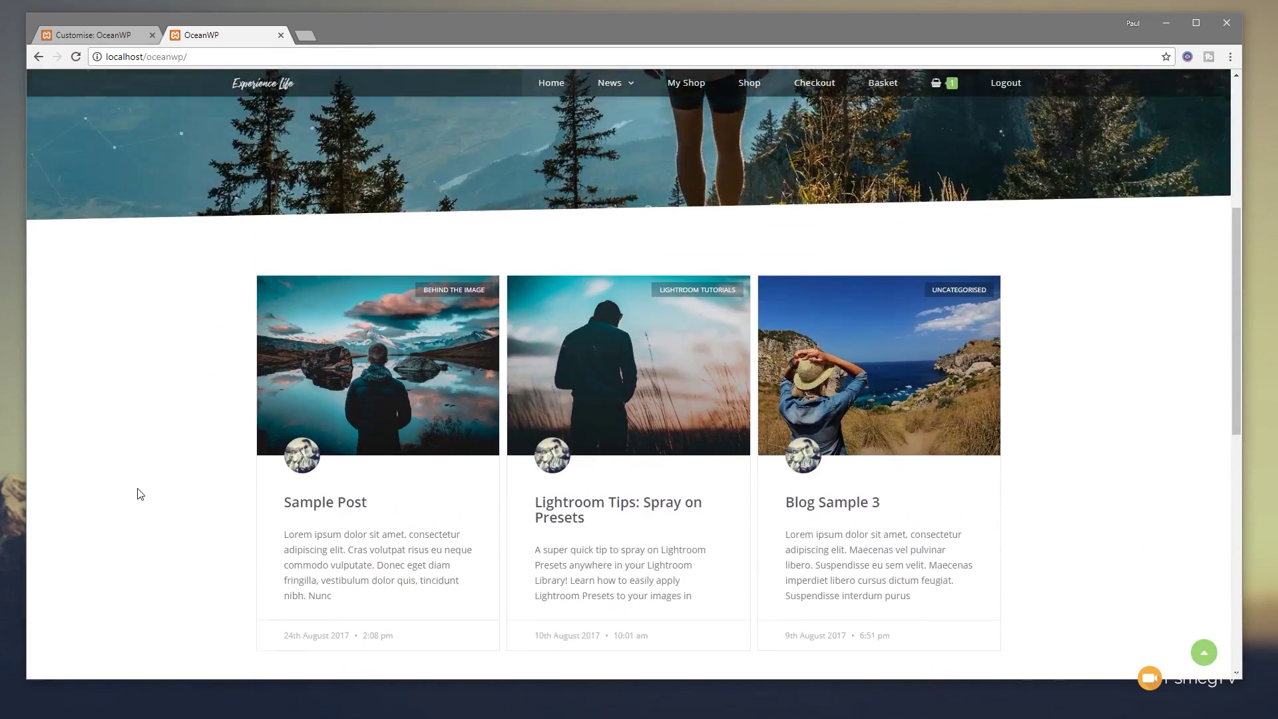
scroll(140, 494, up, 5)
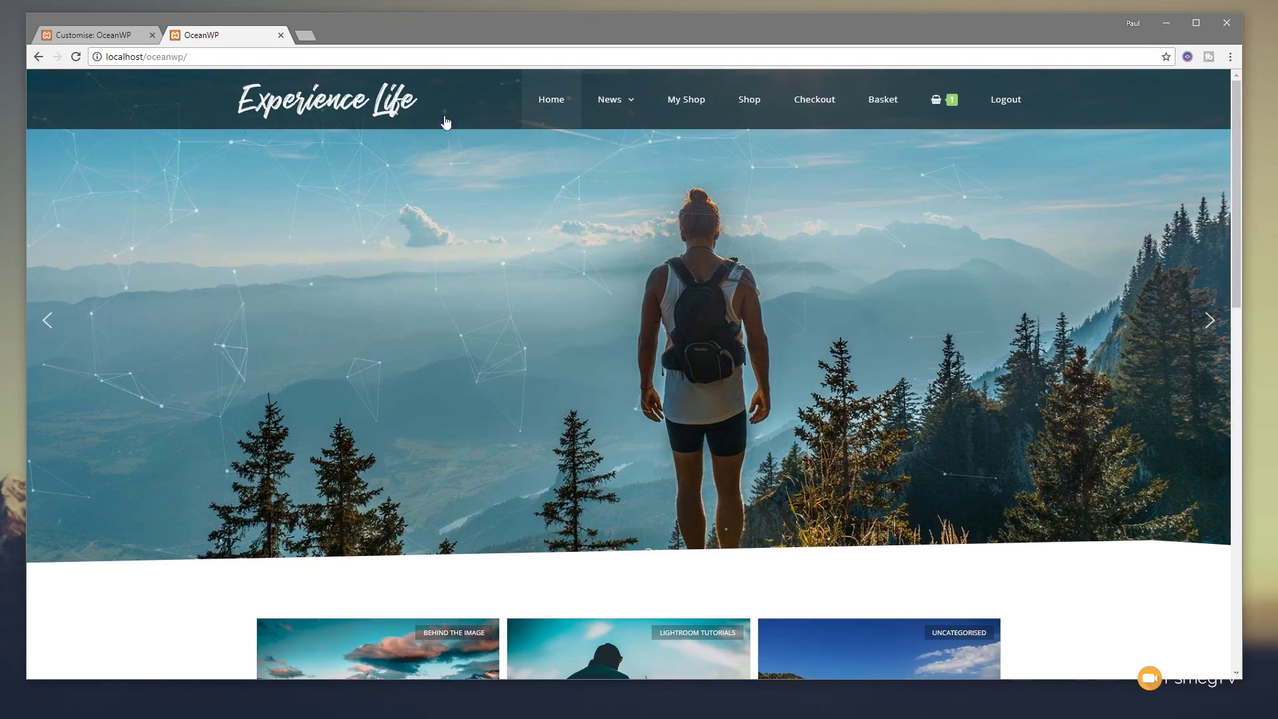
click(100, 40)
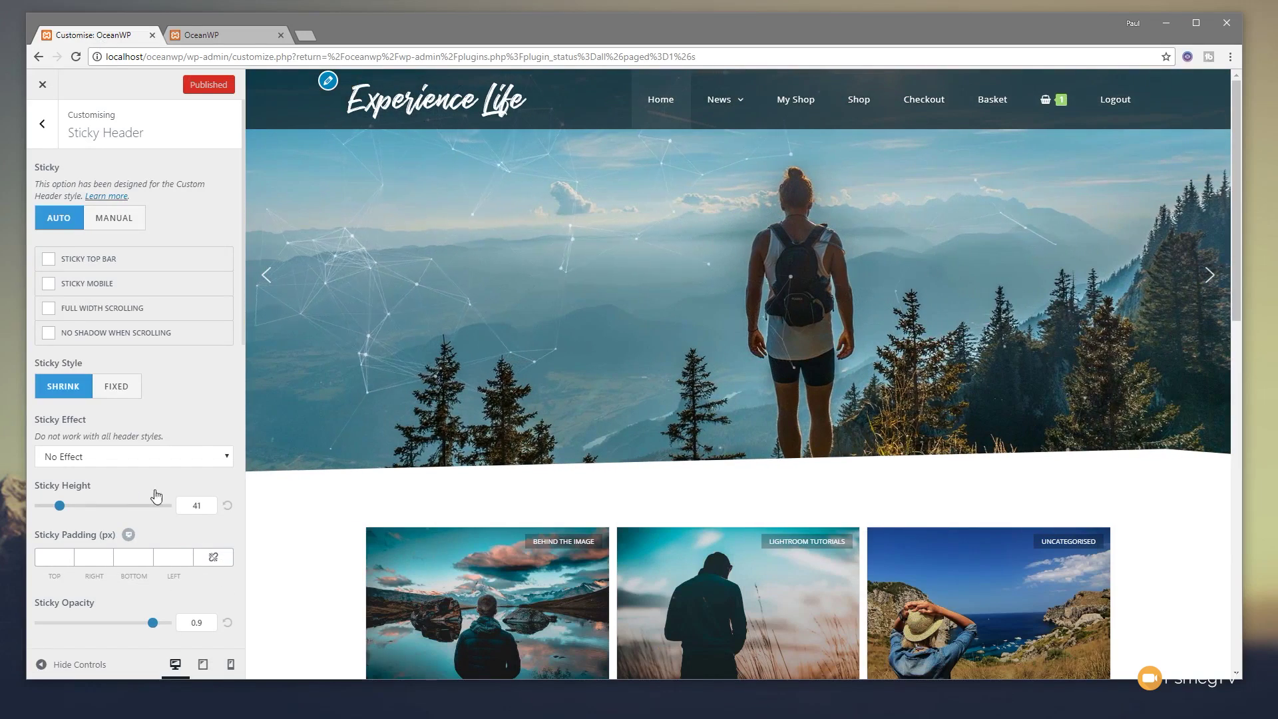
Step: Reset Sticky Height to its default 54 and check the header in tablet and desktop previews
click(228, 508)
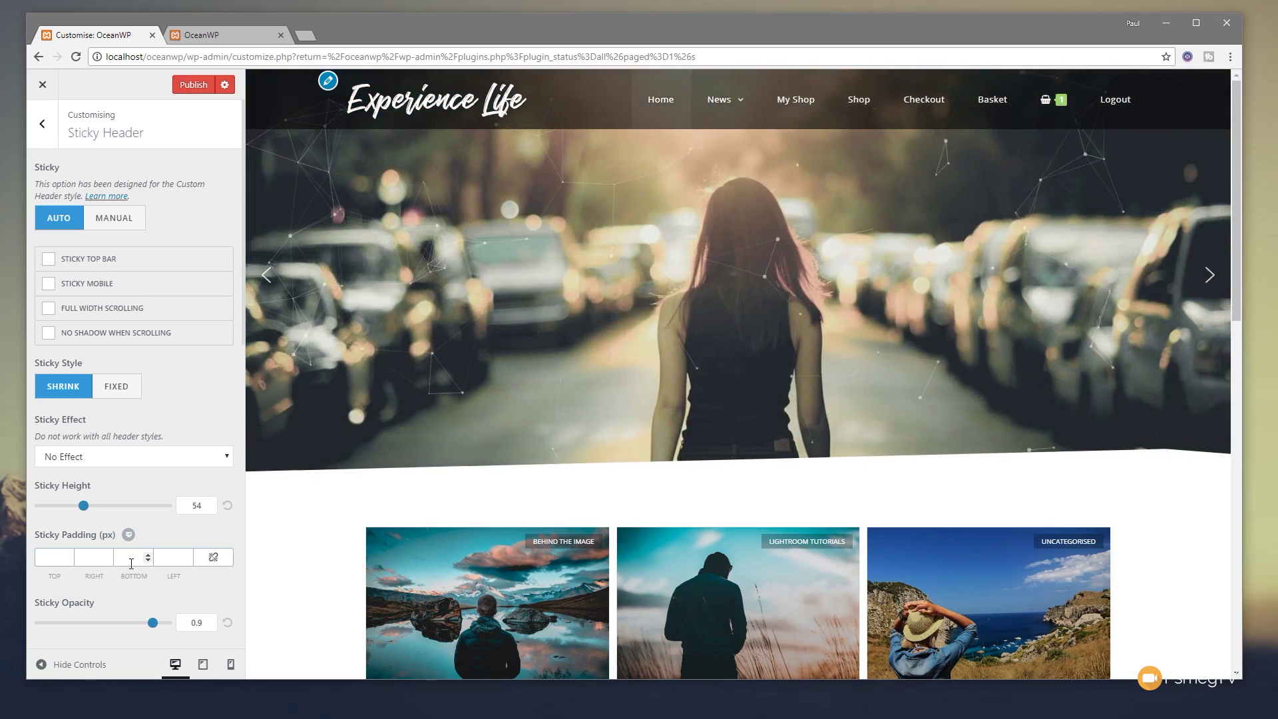
click(128, 536)
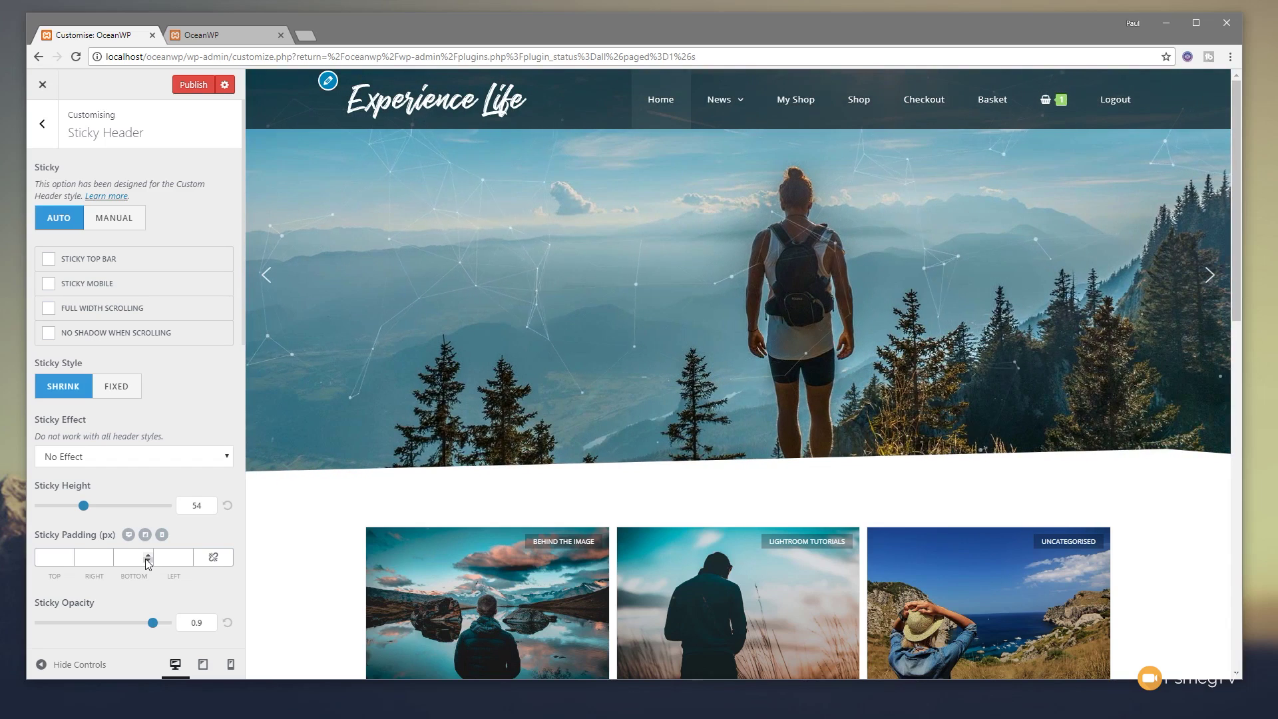
click(203, 664)
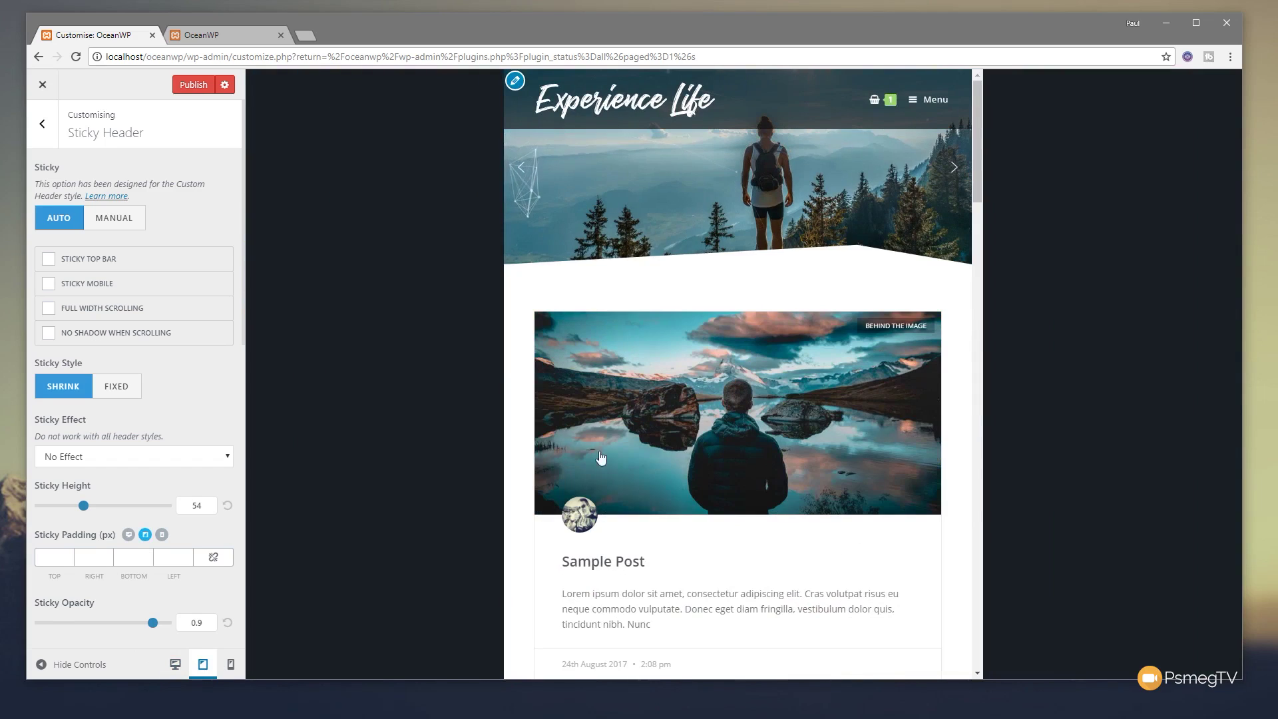
scroll(601, 458, down, 6)
scroll(719, 393, up, 6)
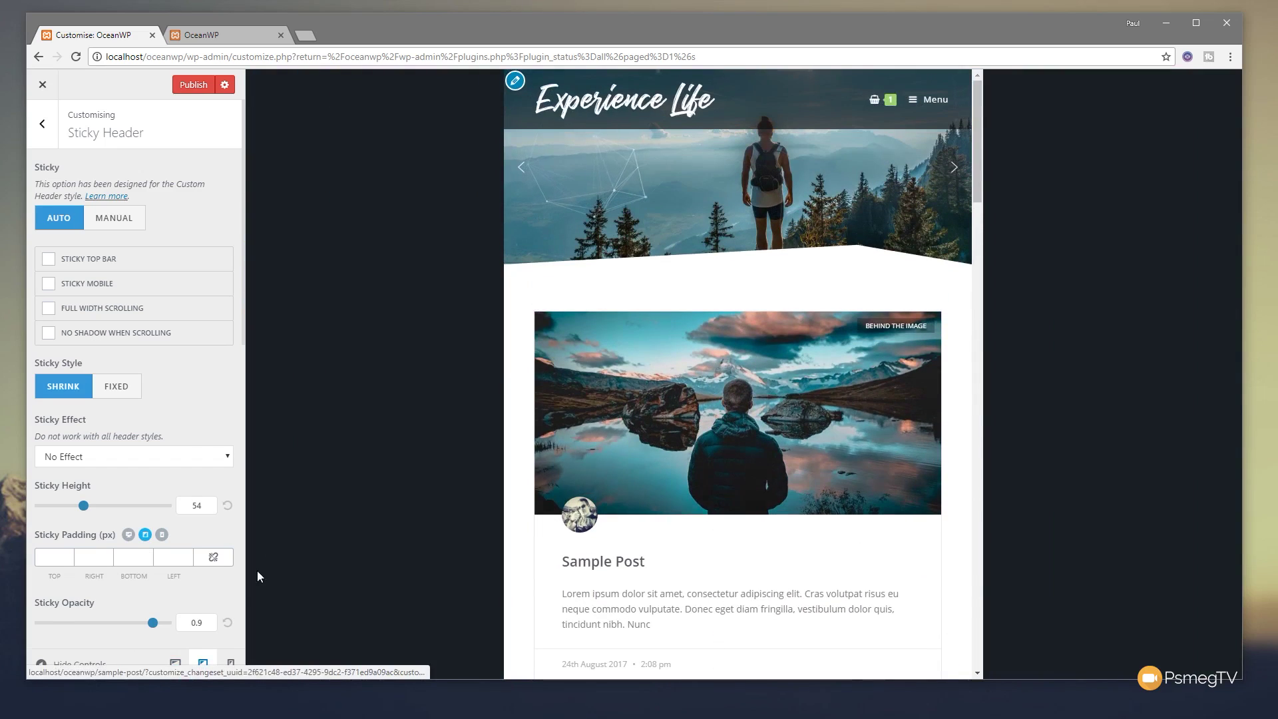
click(178, 666)
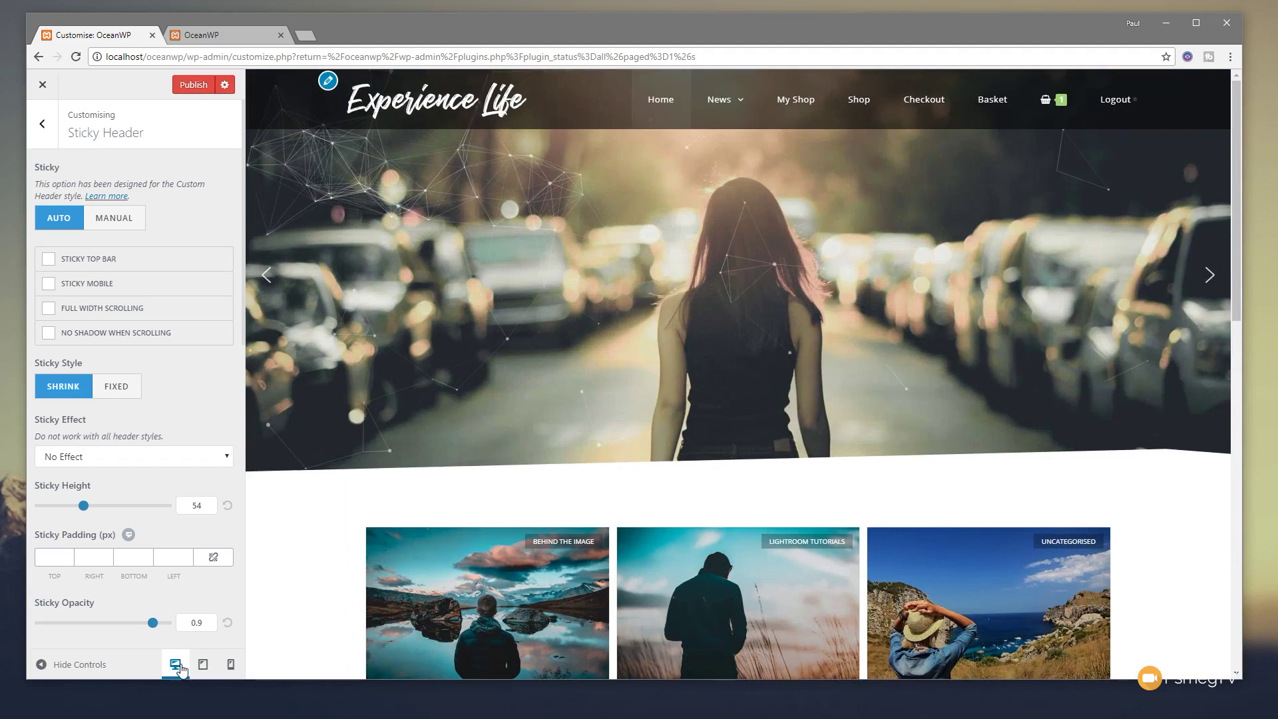
scroll(143, 575, down, 3)
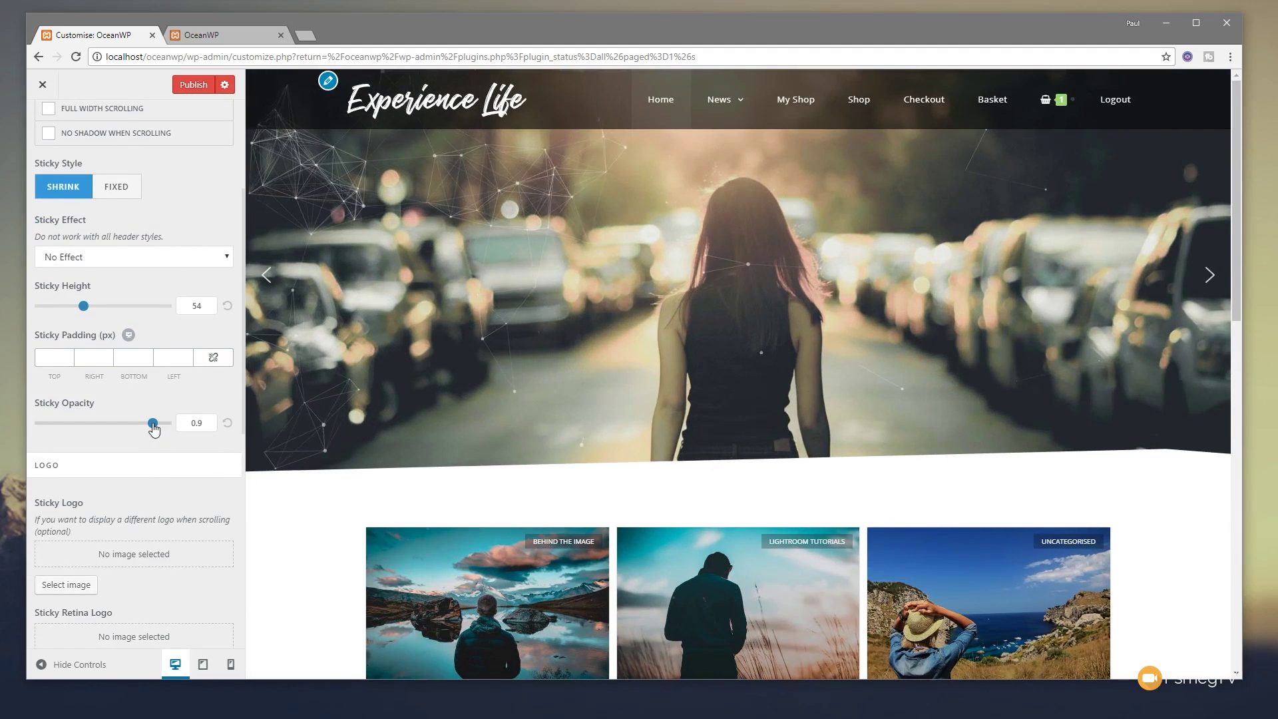
Step: Try Sticky Opacity at 0.31 and 1, then settle on 0.95
scroll(277, 444, down, 4)
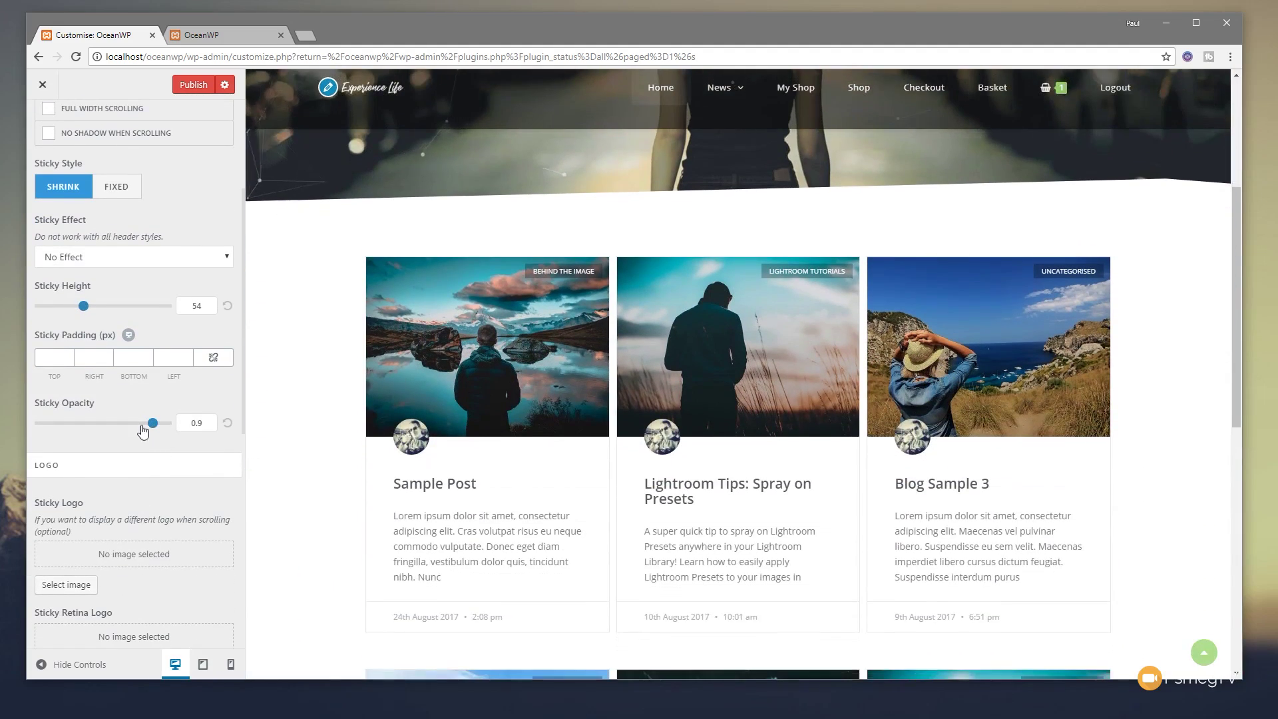
drag(152, 423, 70, 425)
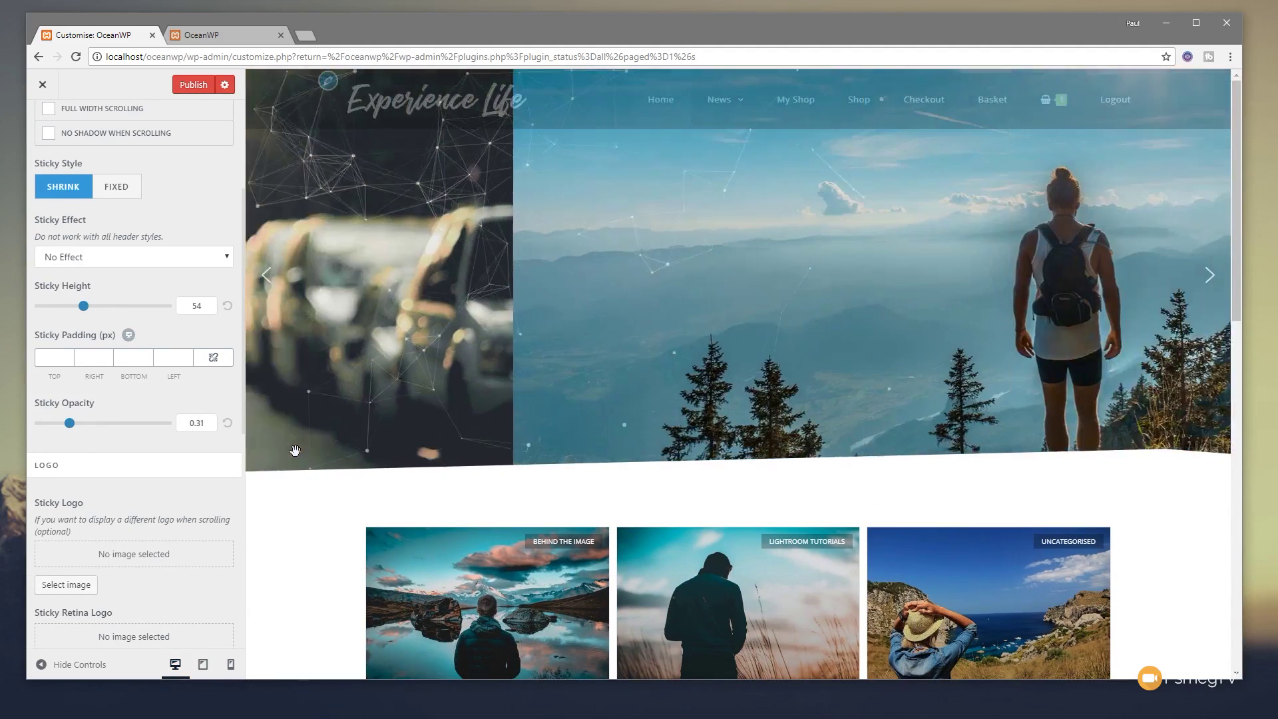
scroll(294, 451, down, 4)
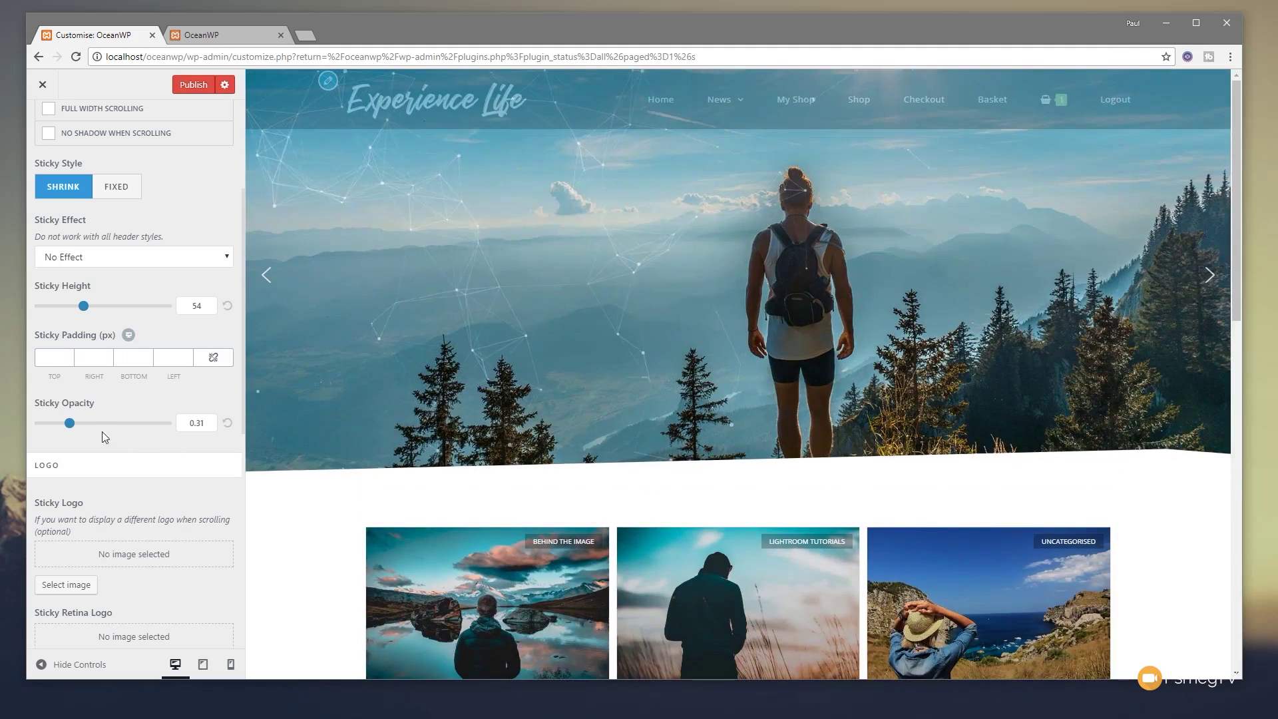
drag(74, 429, 169, 430)
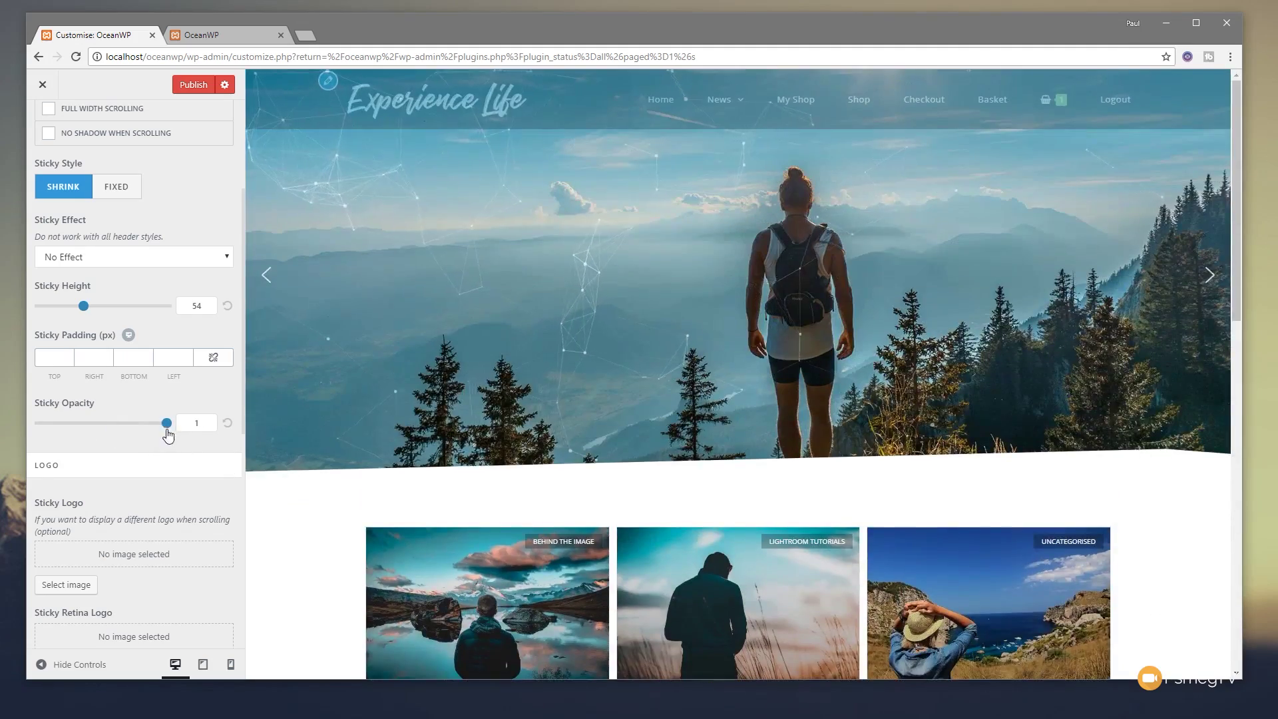
click(227, 422)
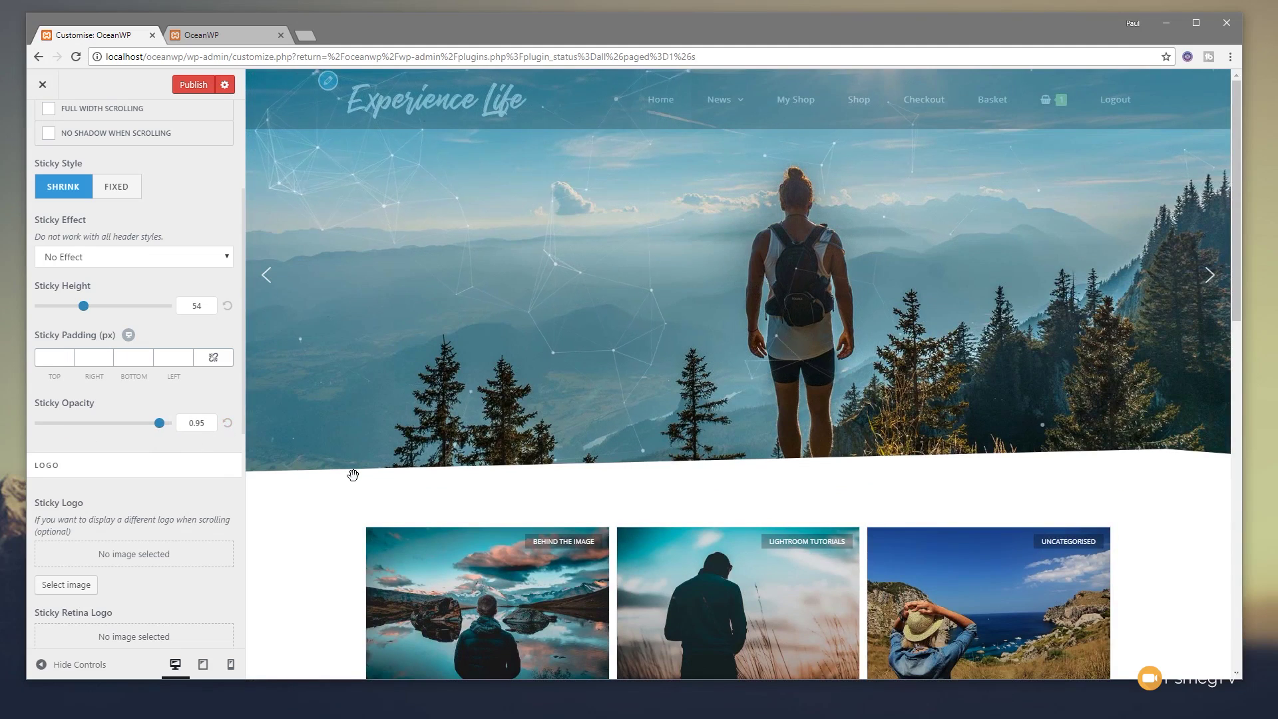
scroll(352, 474, down, 4)
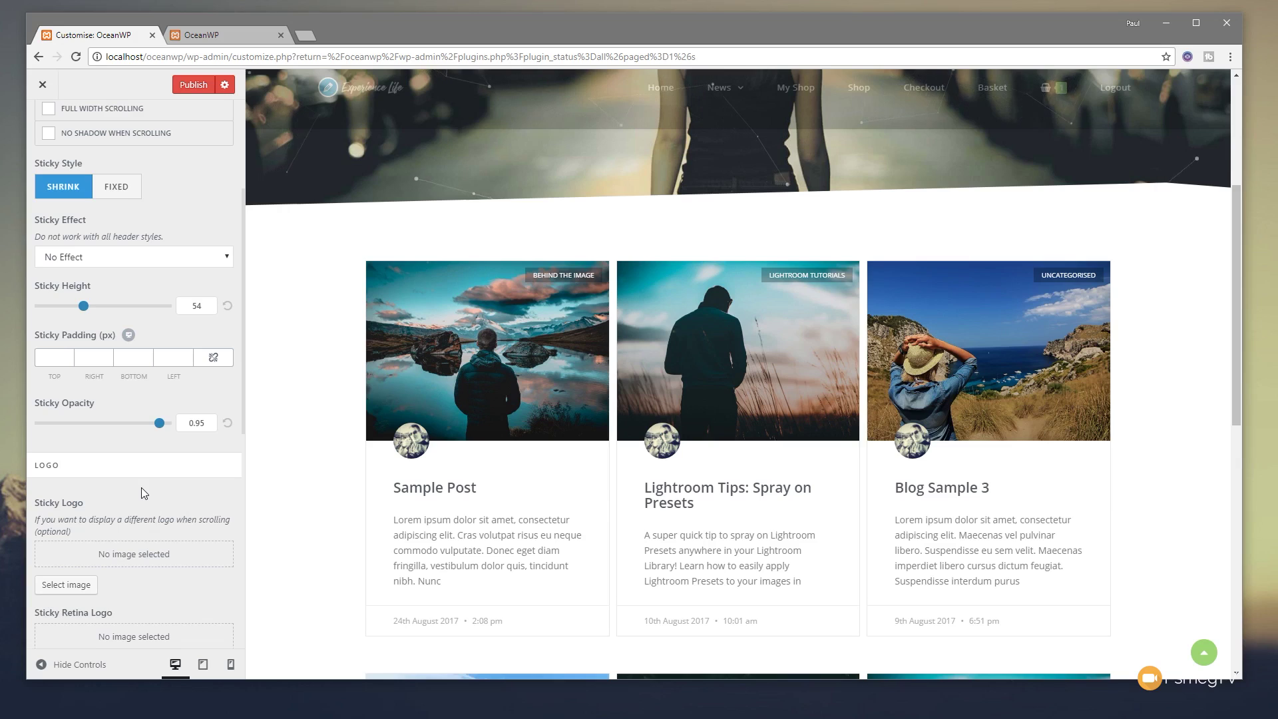
scroll(142, 488, down, 1)
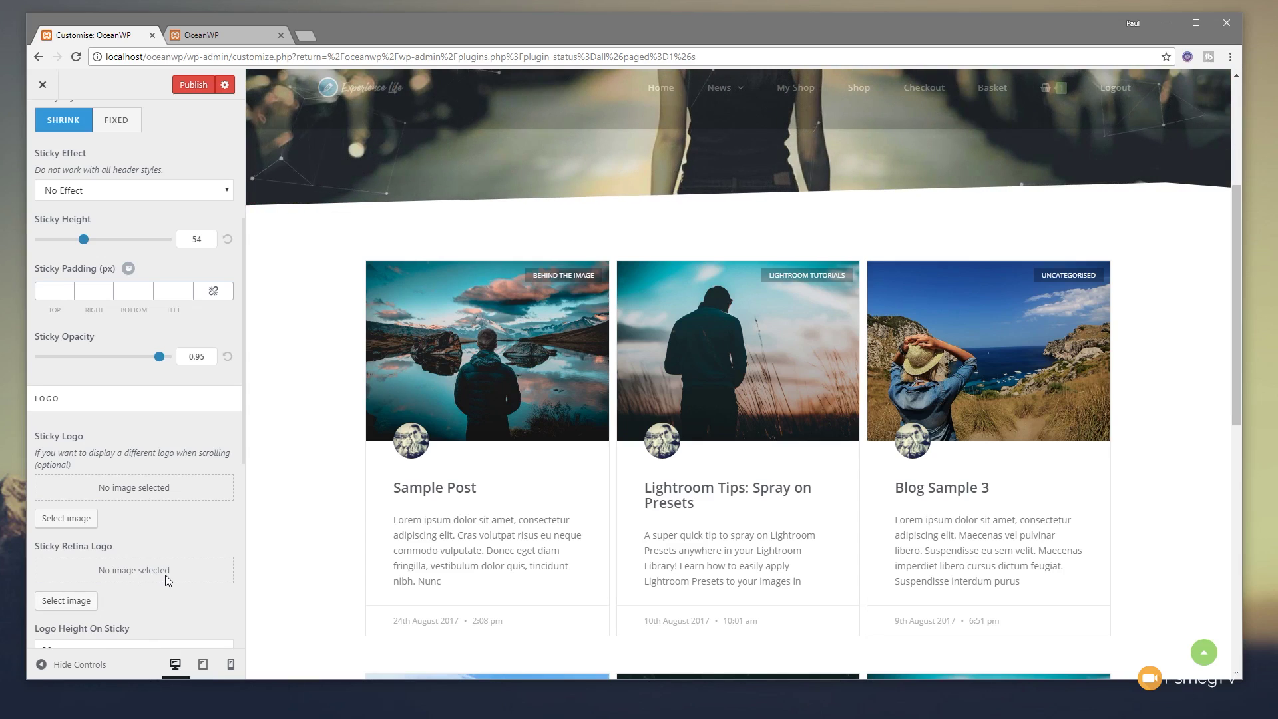
scroll(167, 576, down, 3)
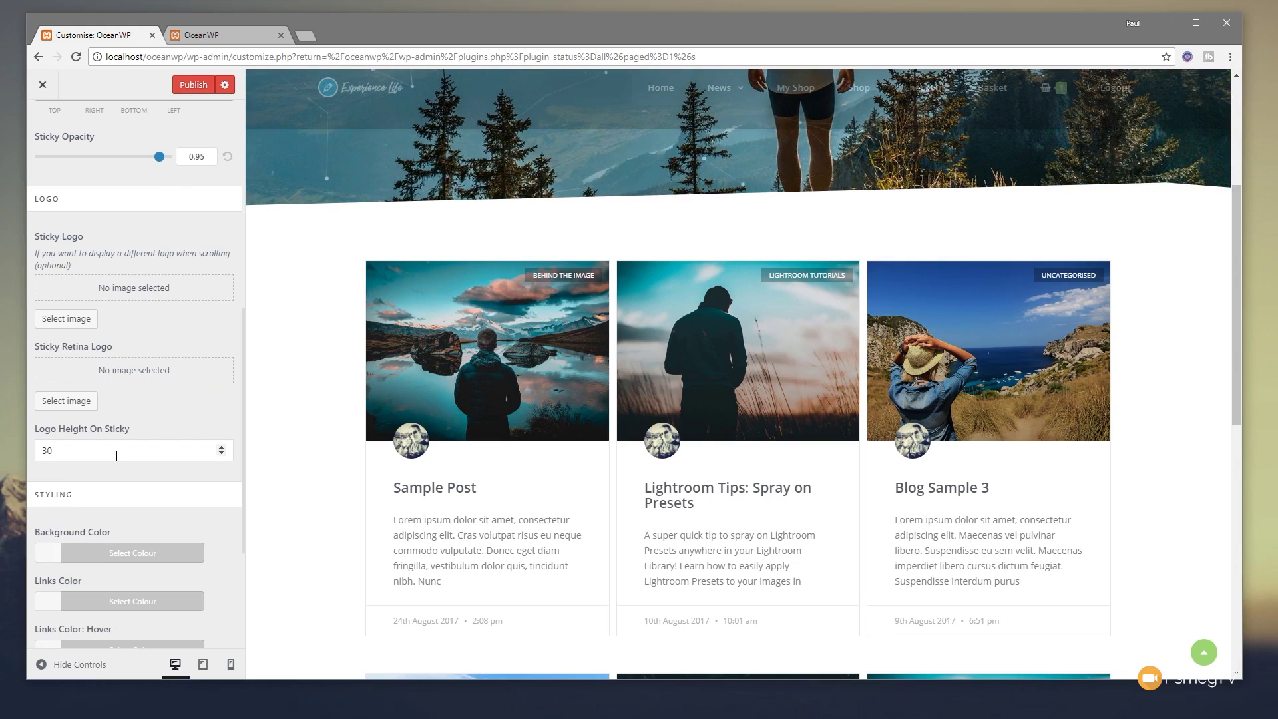
scroll(193, 509, down, 3)
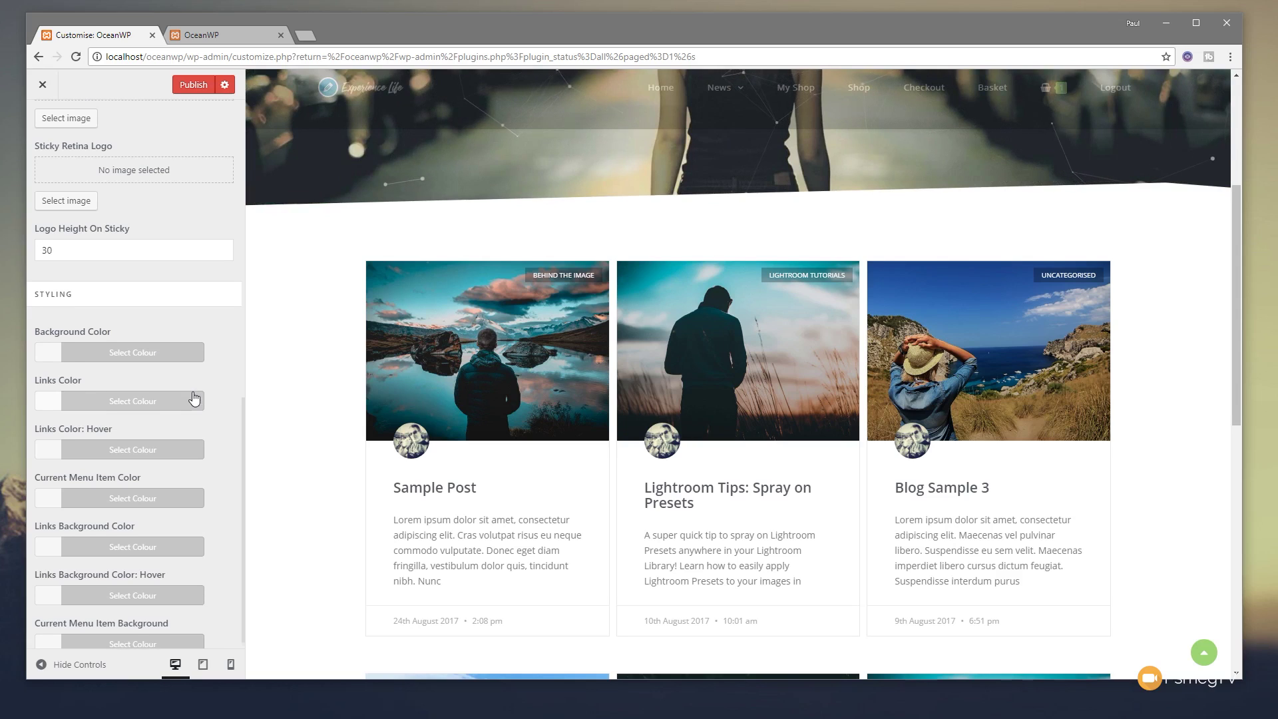
scroll(208, 409, down, 1)
scroll(220, 418, up, 10)
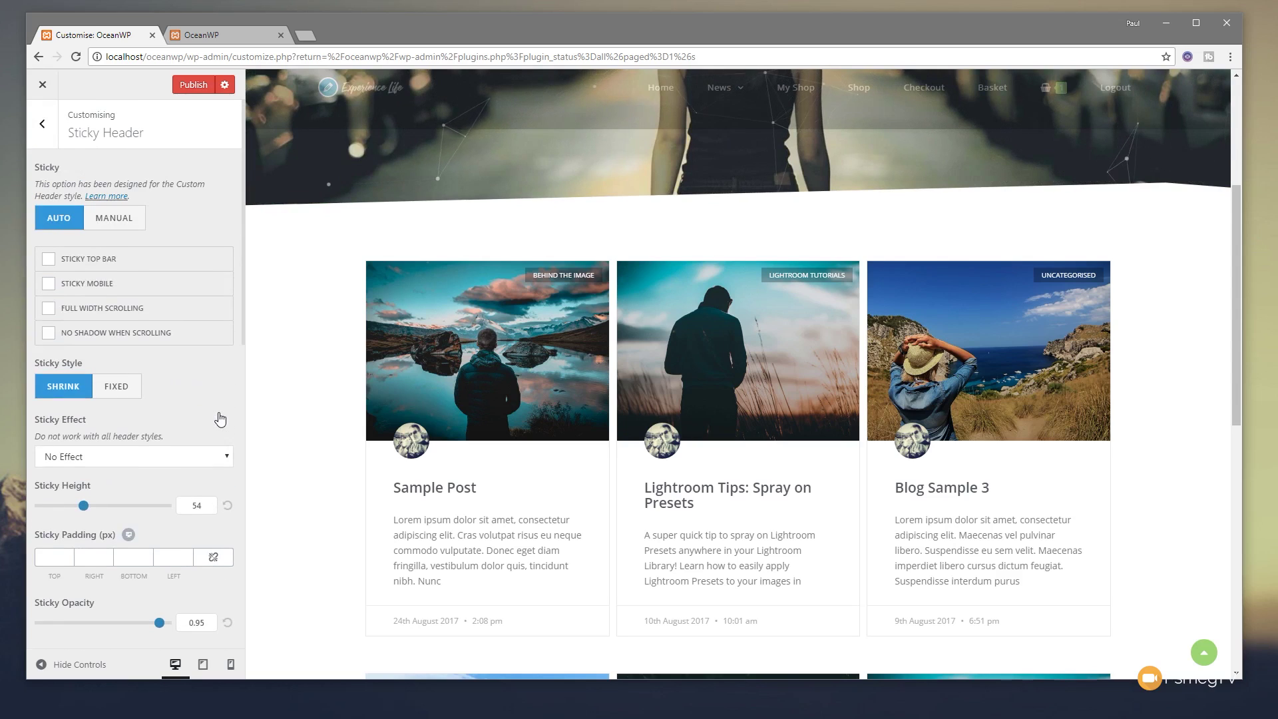